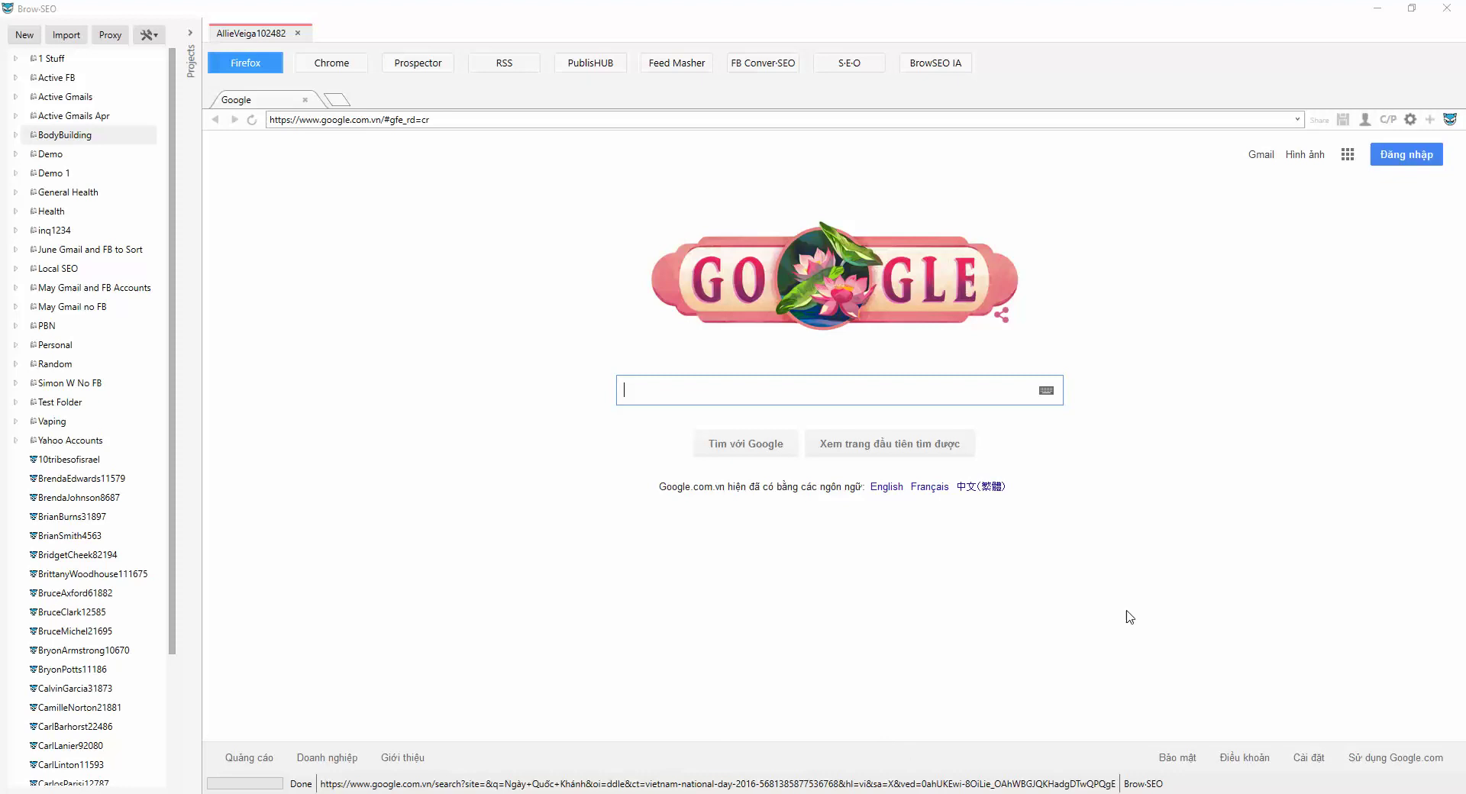
# - Look over the profile's browser settings, including the JavaScript, WebRTC, time sync and font options
pyautogui.click(1410, 121)
pyautogui.scroll(-3, 1298, 237)
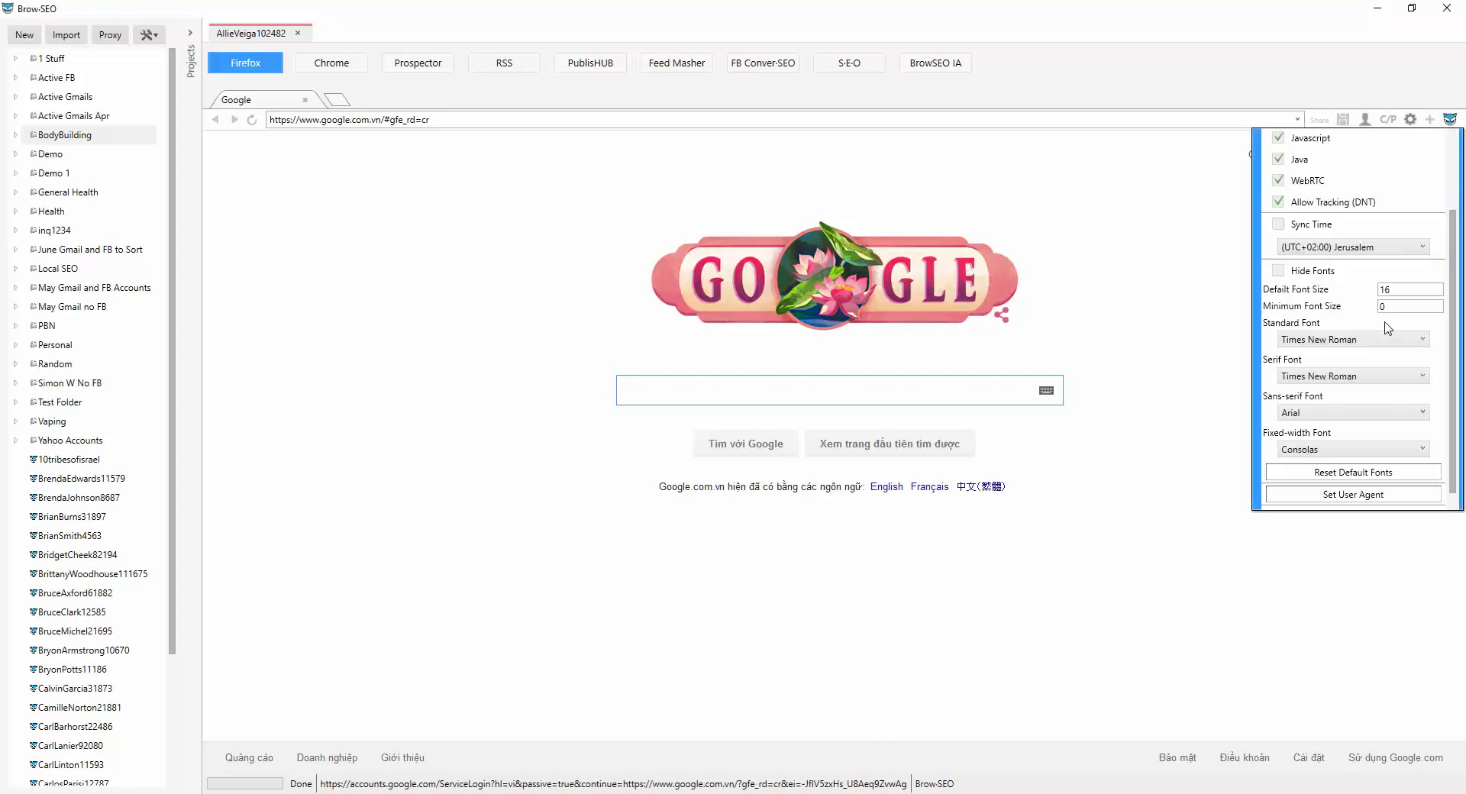
pyautogui.scroll(3, 1290, 329)
pyautogui.click(1416, 101)
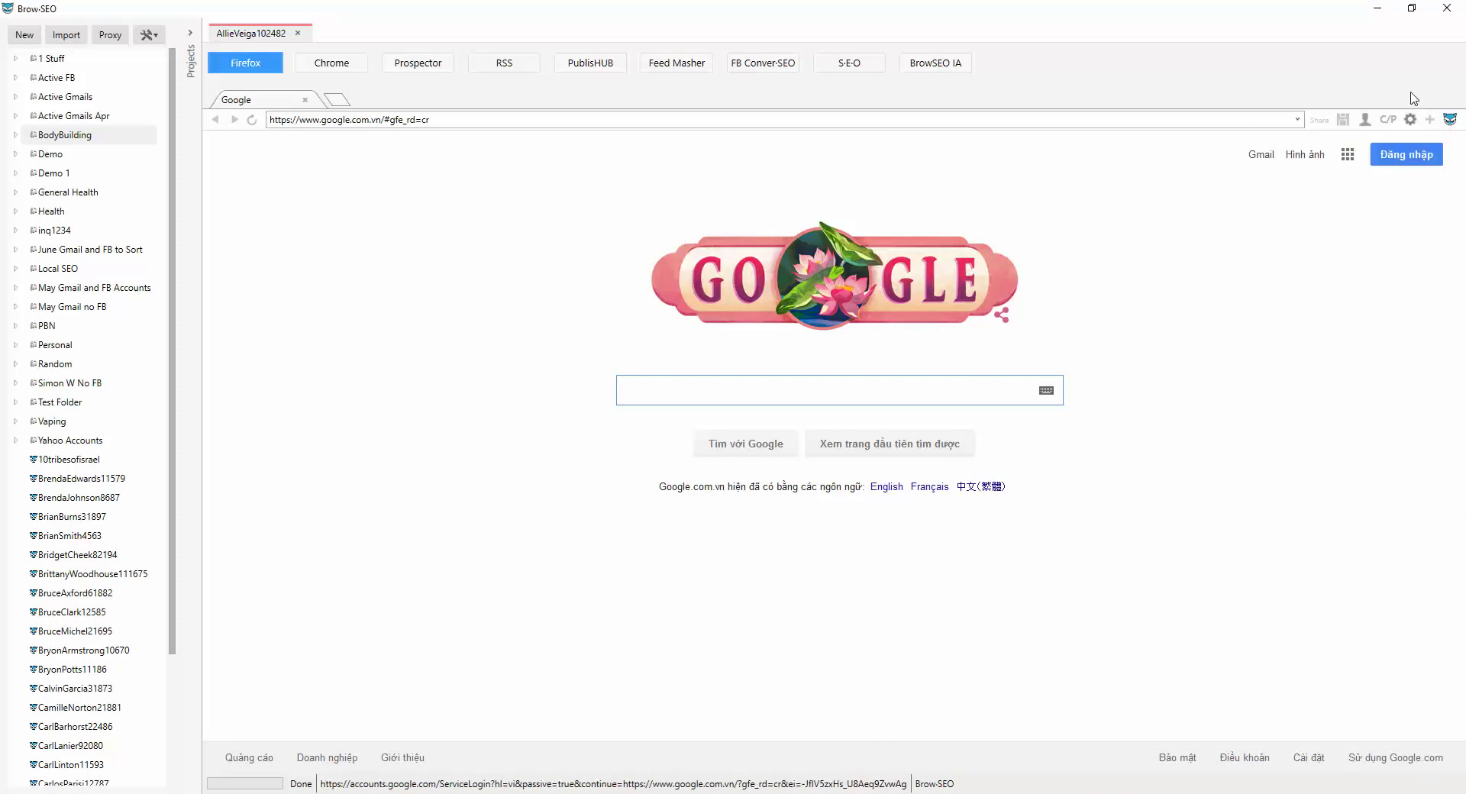
# - Show the BrowSEO IA Macros and look at the macros in the Scripts folder
pyautogui.click(1450, 123)
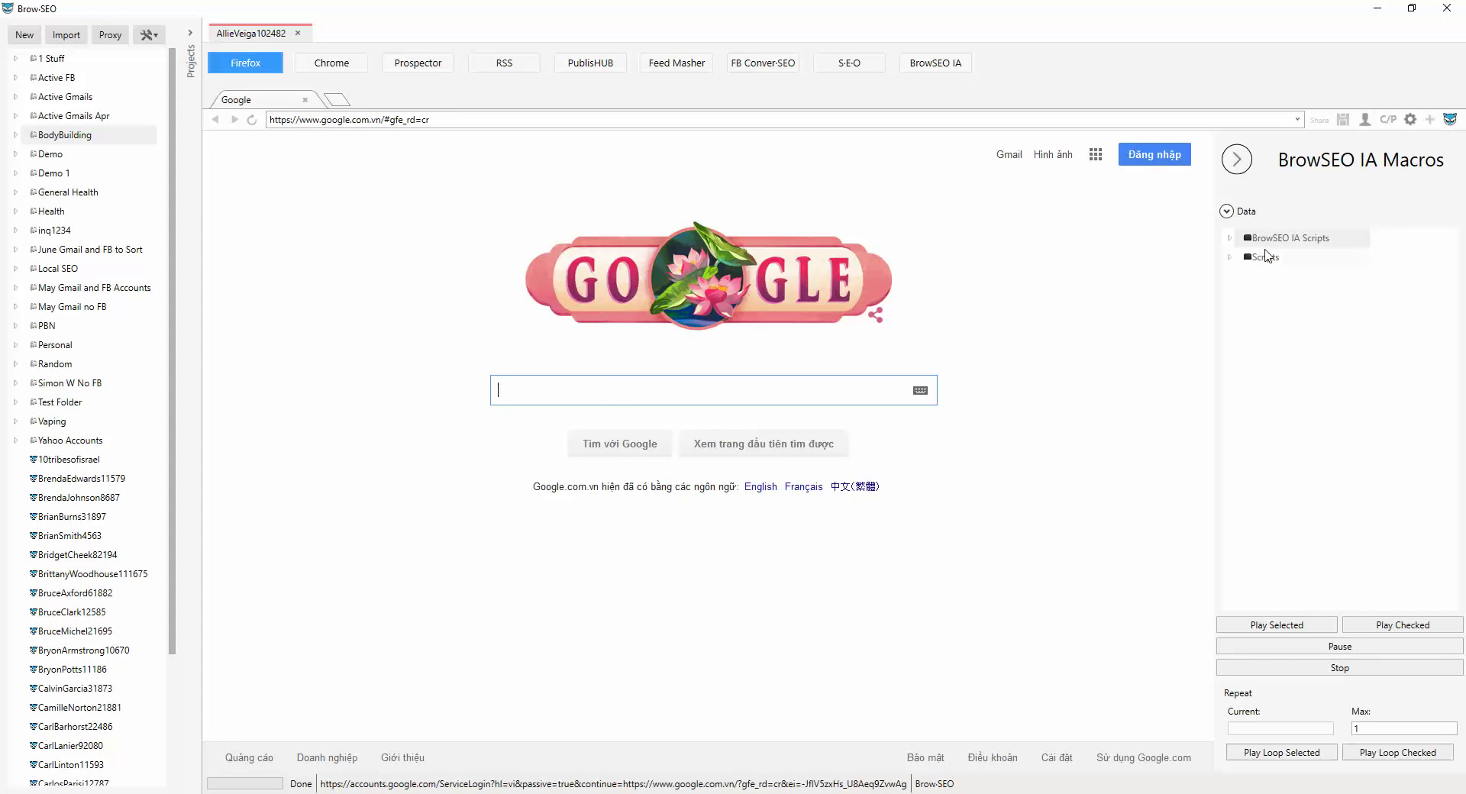
pyautogui.click(1230, 259)
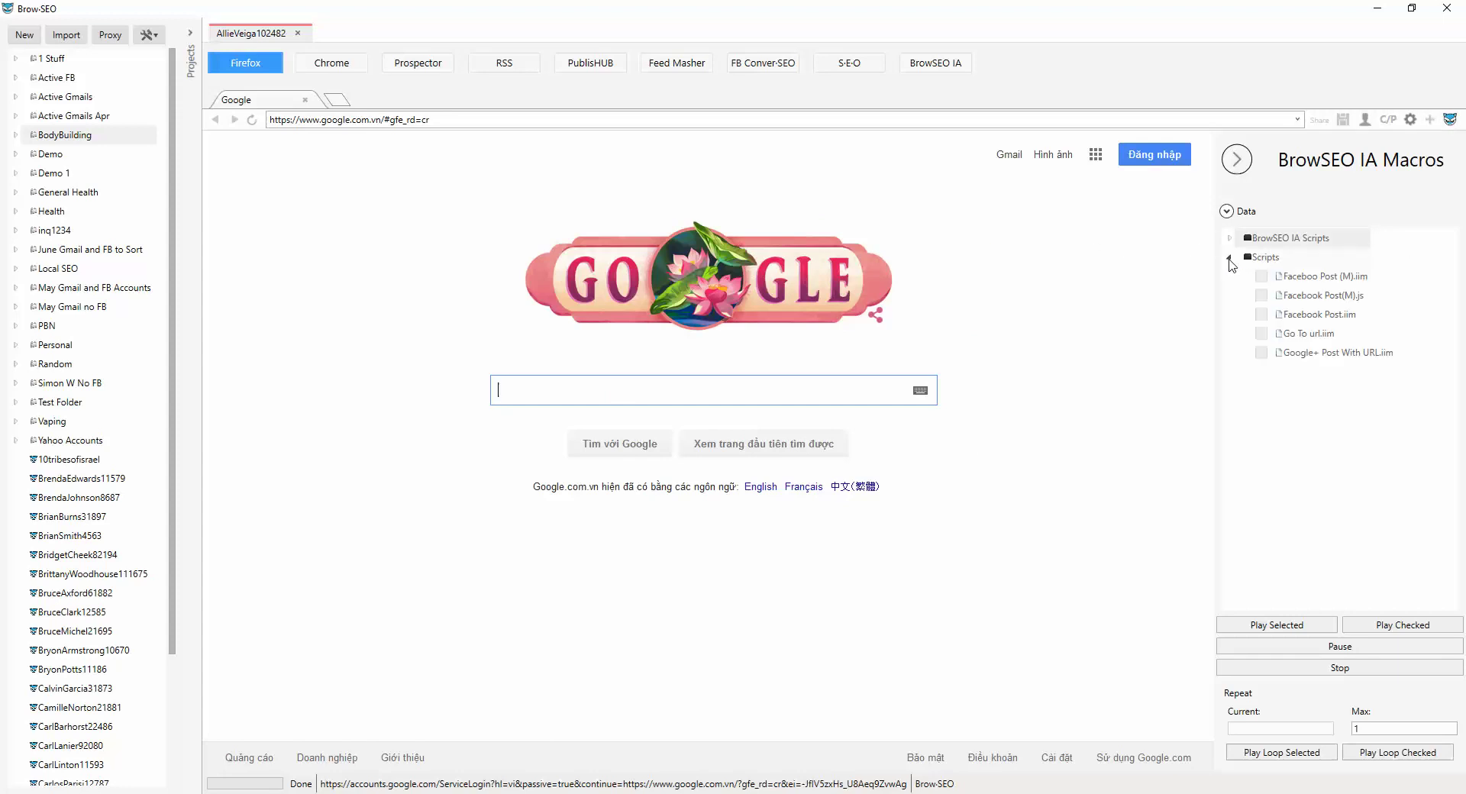
pyautogui.click(1229, 259)
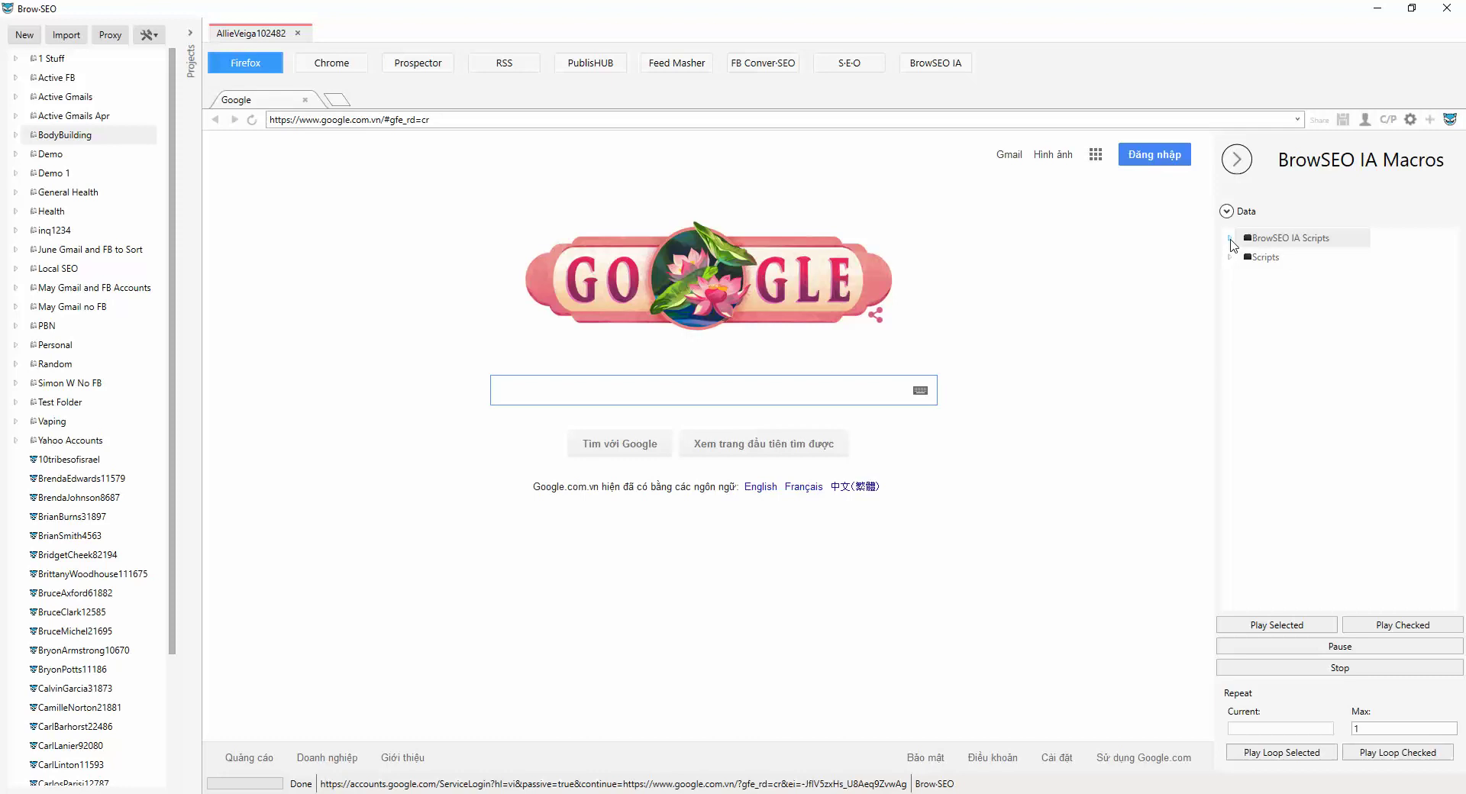
# - Expand the BrowSEO IA Scripts folder, look into Logins, and leave its Facebook macros listed
pyautogui.click(1230, 239)
pyautogui.click(1242, 259)
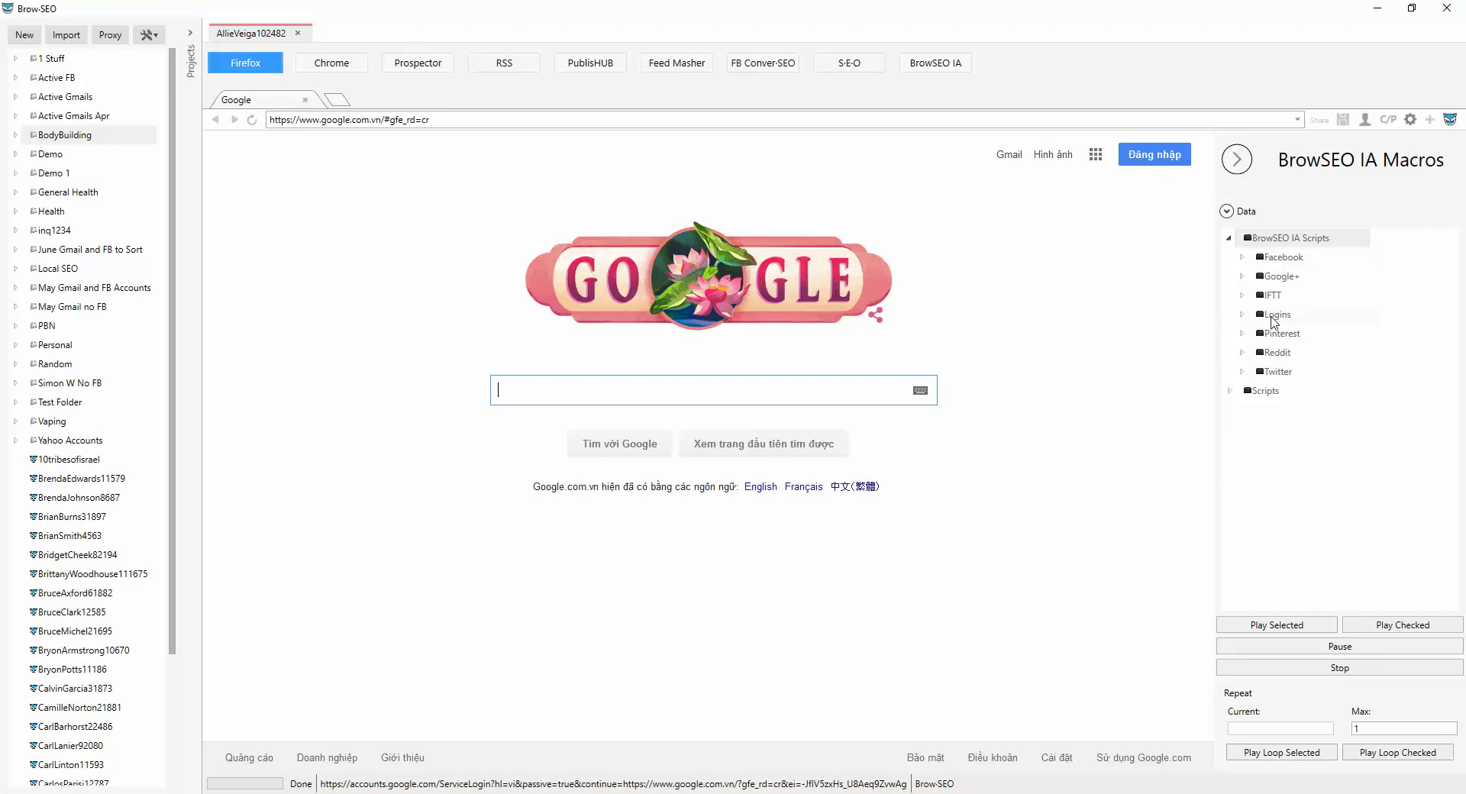
pyautogui.click(1242, 316)
pyautogui.click(1242, 316)
pyautogui.click(1242, 257)
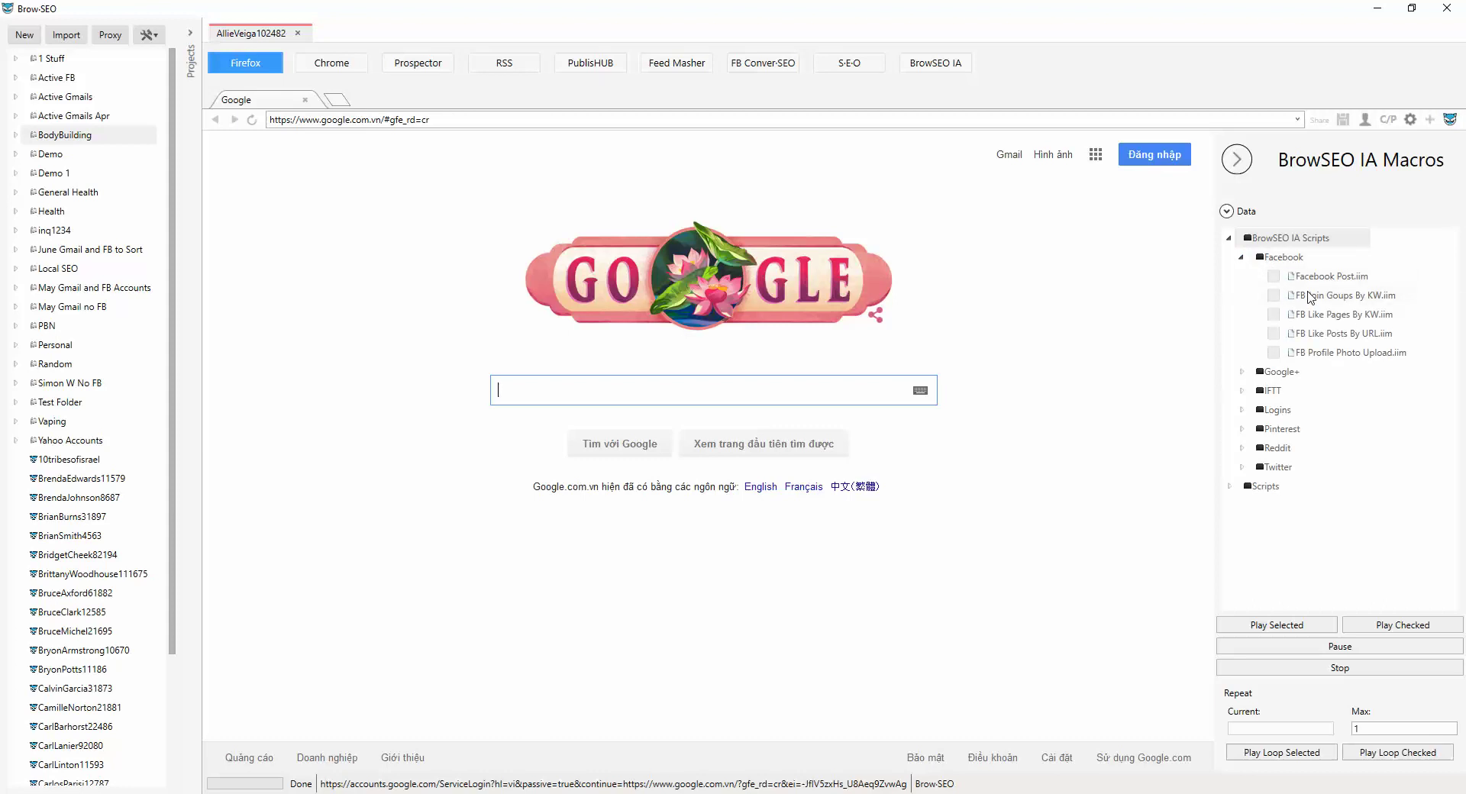
# - Run the Facebook Post.iim macro with the data "Hi Facebook Friends!" and reload the Facebook feed
pyautogui.moveTo(1317, 284)
pyautogui.click(1226, 211)
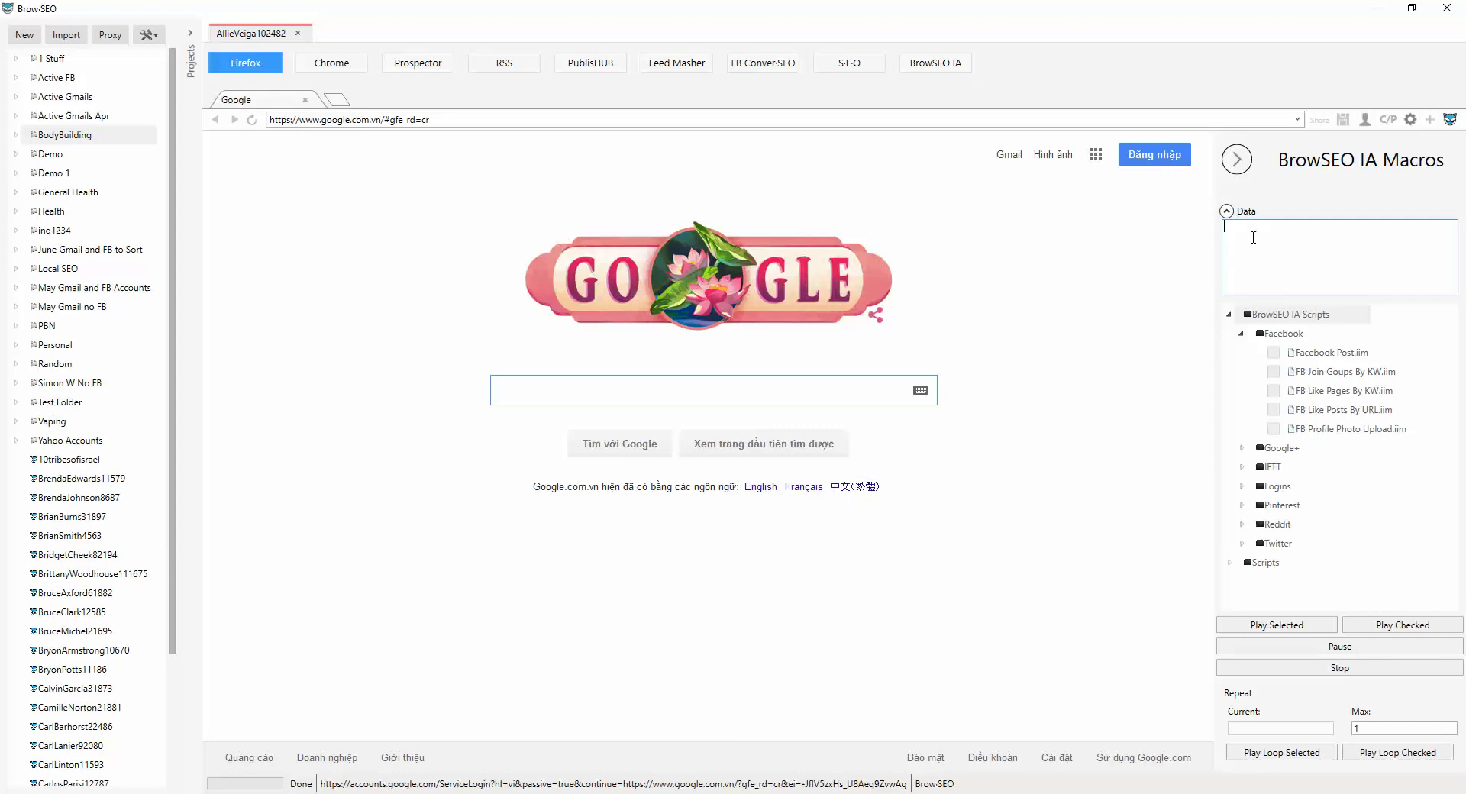
pyautogui.write('Hi Facebook Friends!')
pyautogui.click(1274, 352)
pyautogui.click(1420, 631)
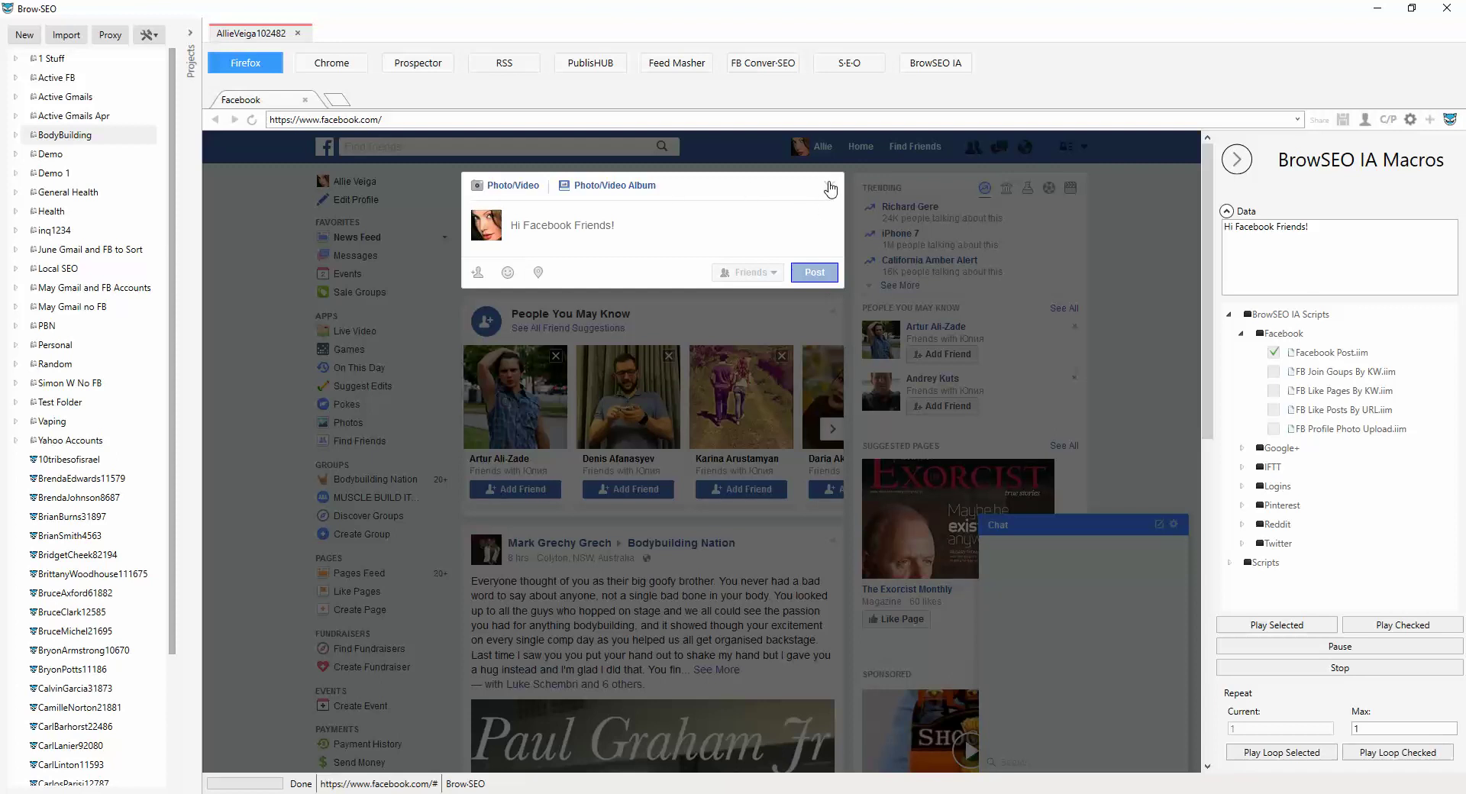
pyautogui.click(830, 190)
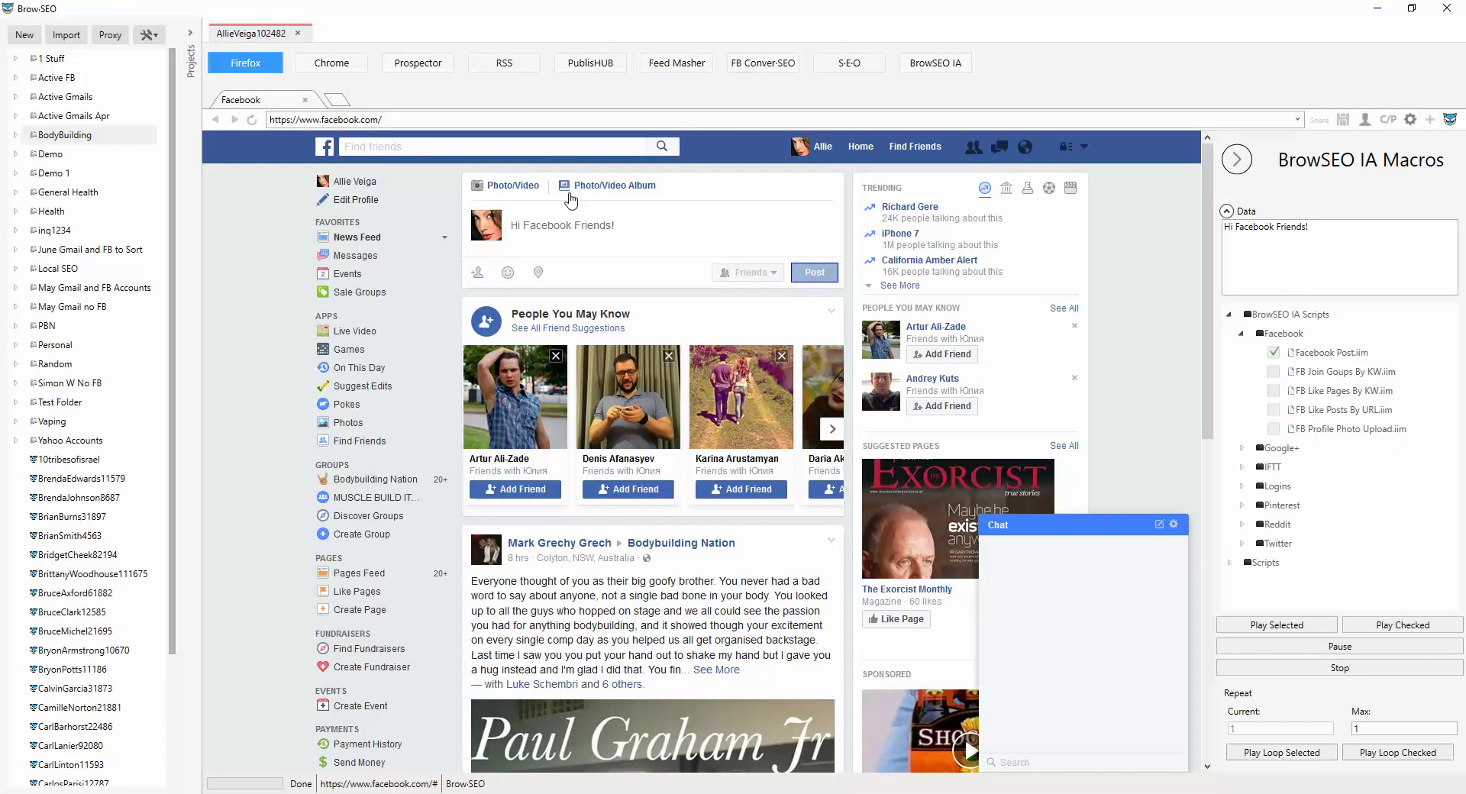
pyautogui.click(253, 120)
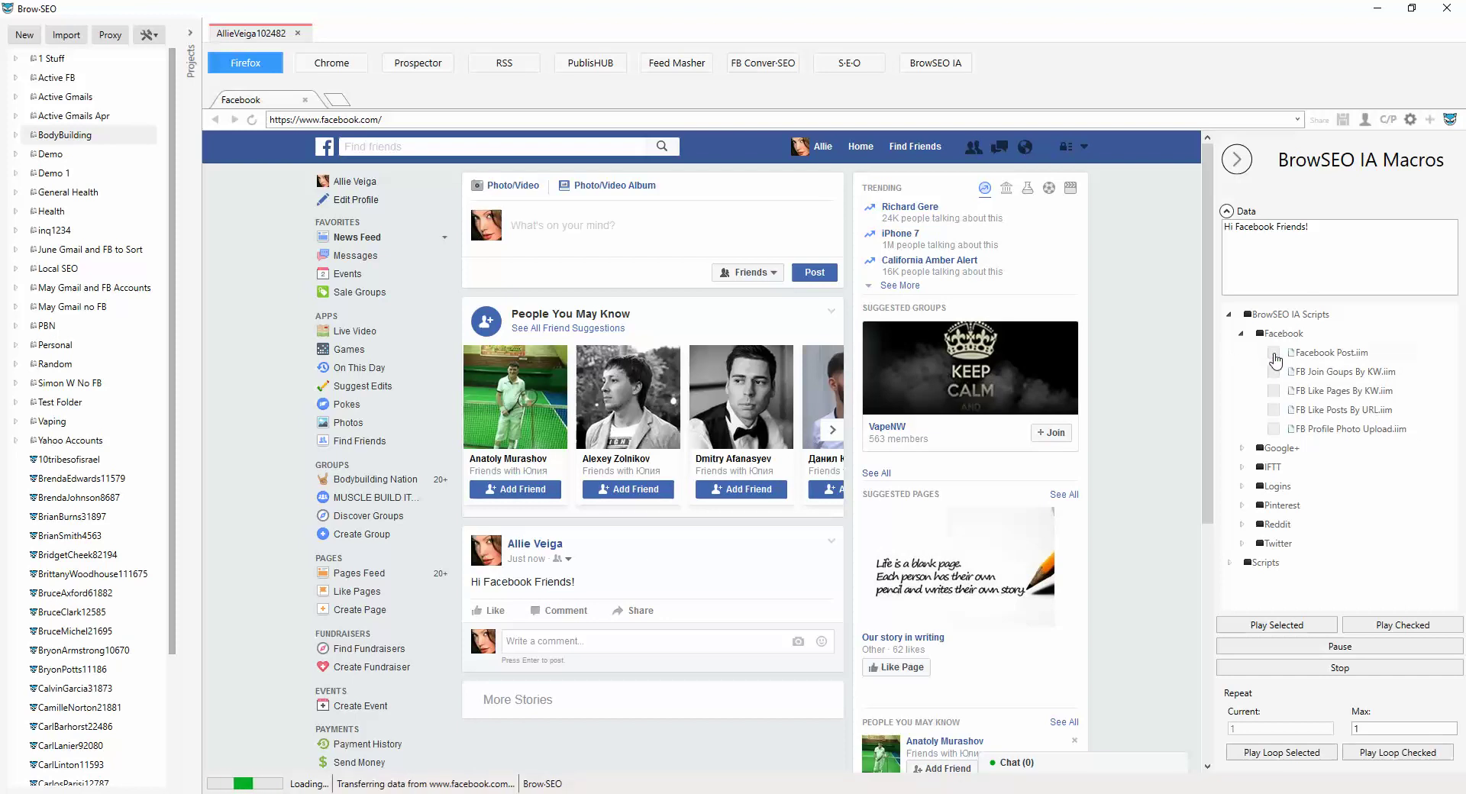
# - Check only the FB Join Goups By KW and FB Like Pages By KW macros, with keyword lines muscle building, fitness and bodybuilding
pyautogui.click(1273, 372)
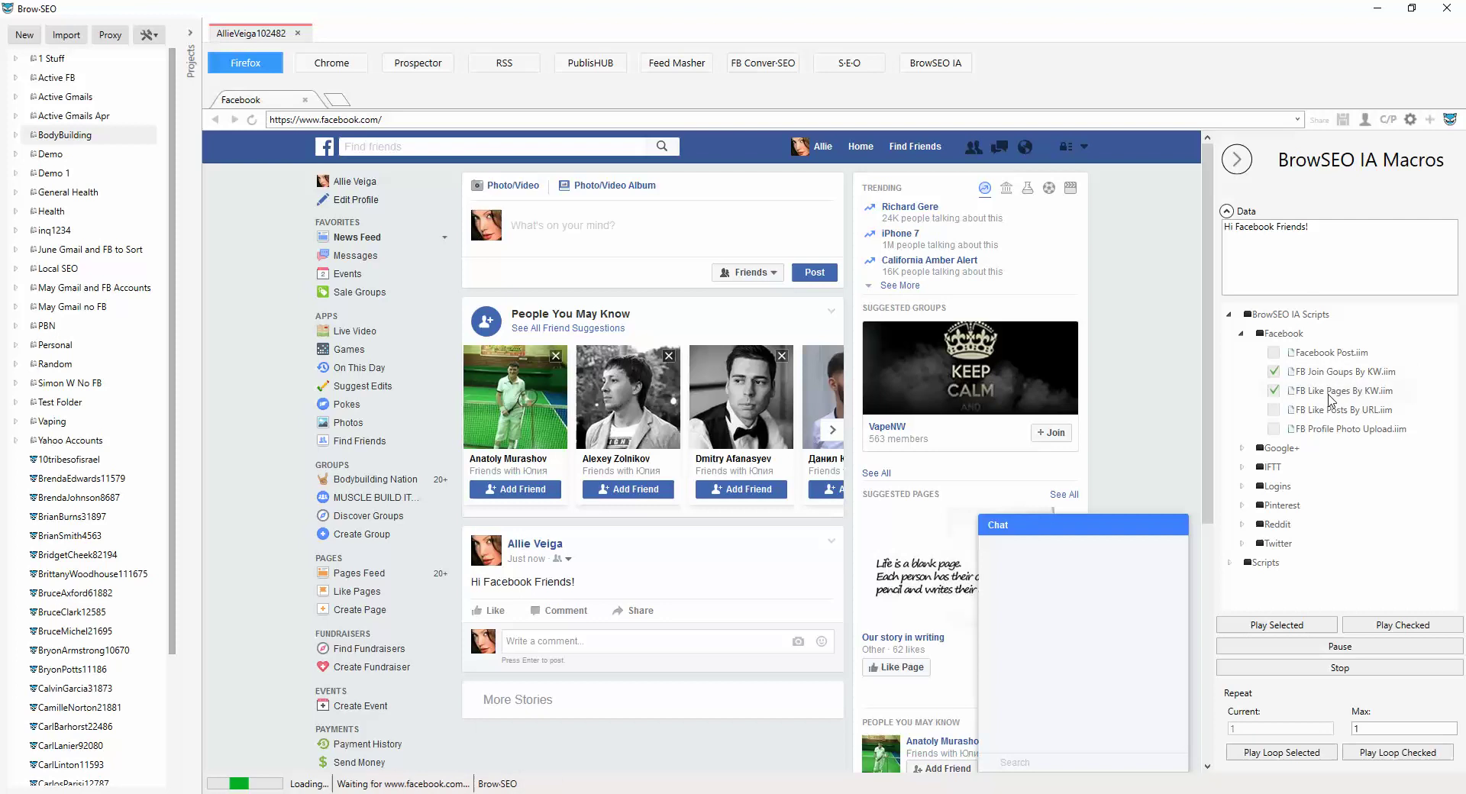
pyautogui.moveTo(1335, 393)
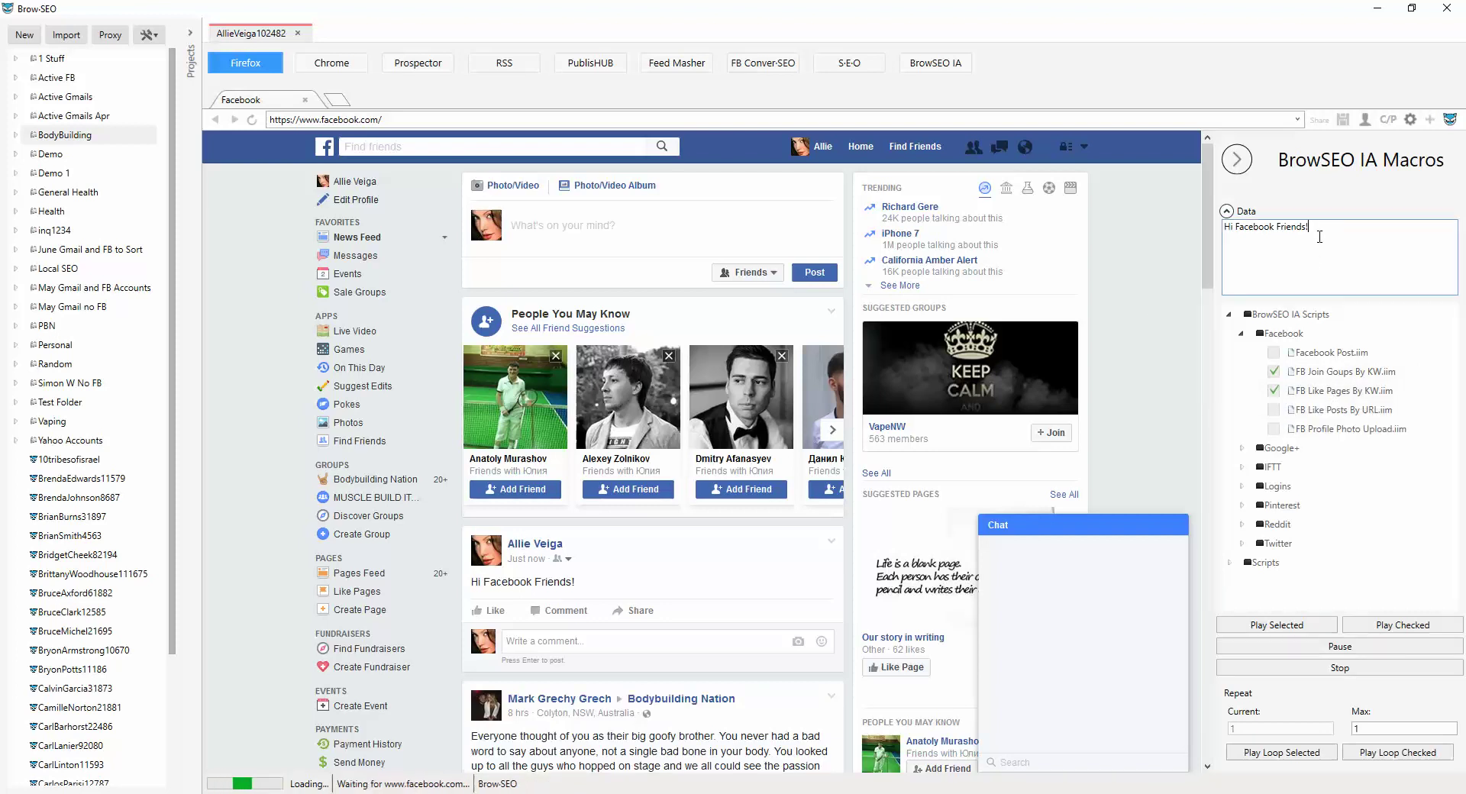
pyautogui.hotkey('ctrl', 'a')
pyautogui.write('muscle building')
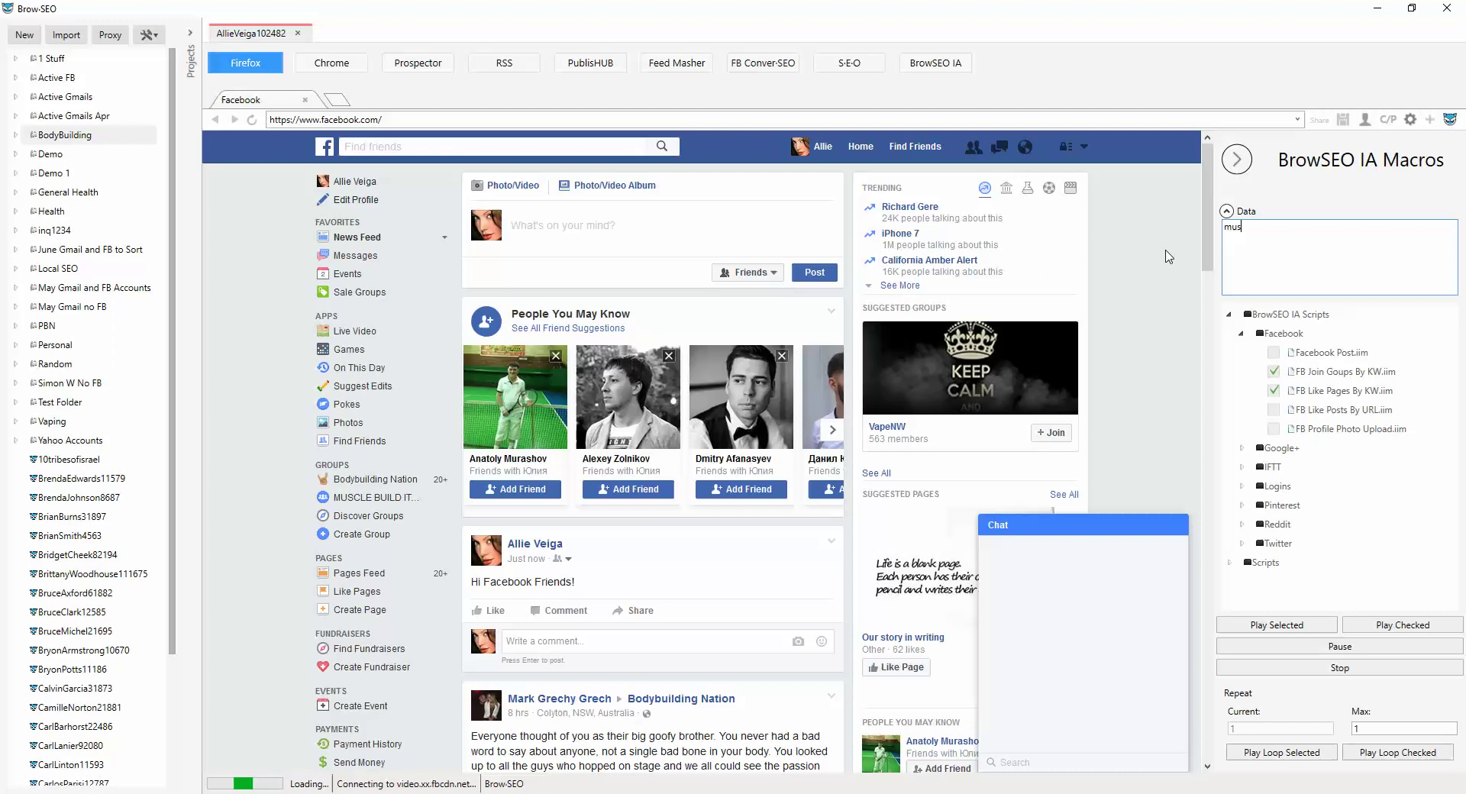
pyautogui.press('Return')
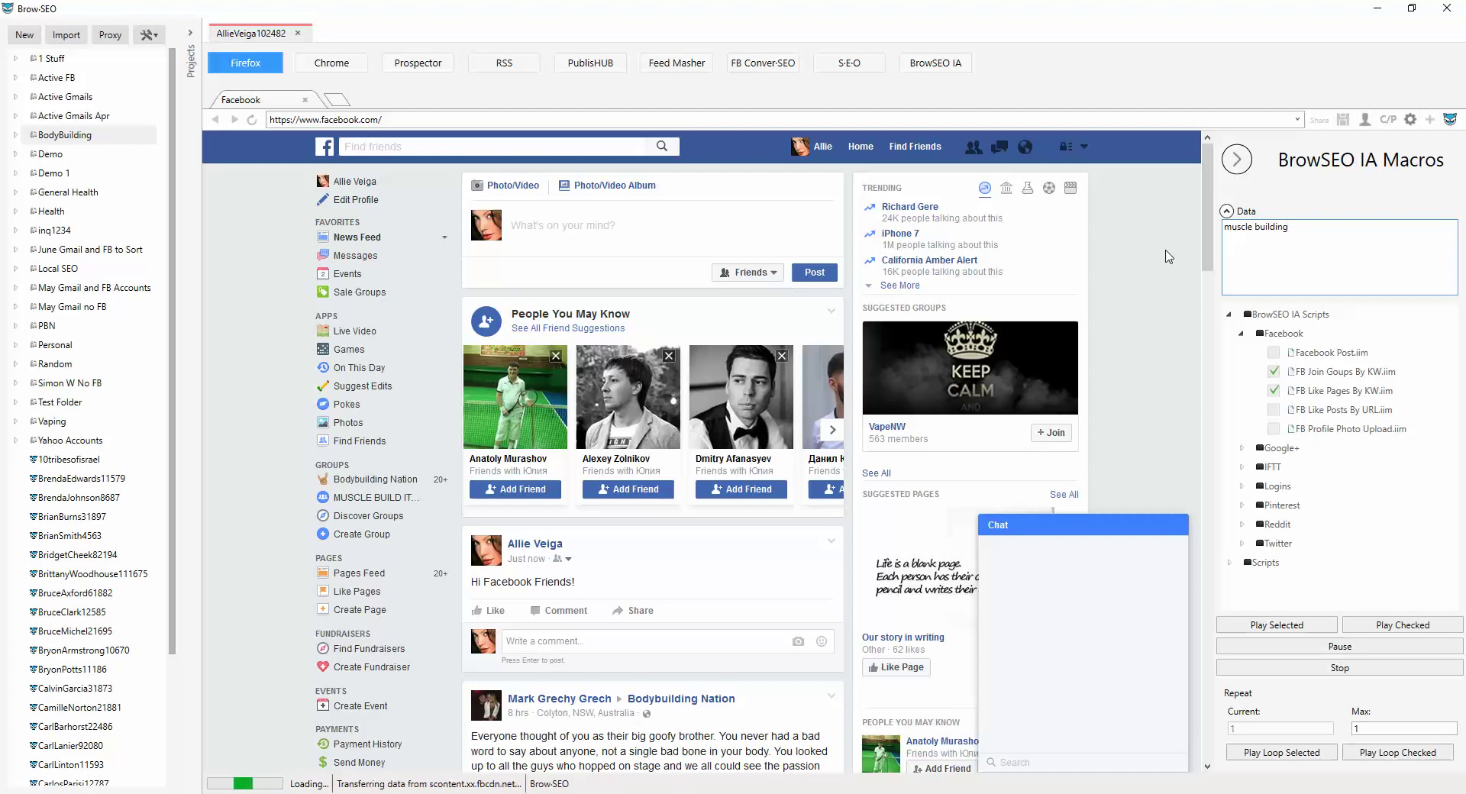
pyautogui.write('fitness ')
pyautogui.write('bodybuilding')
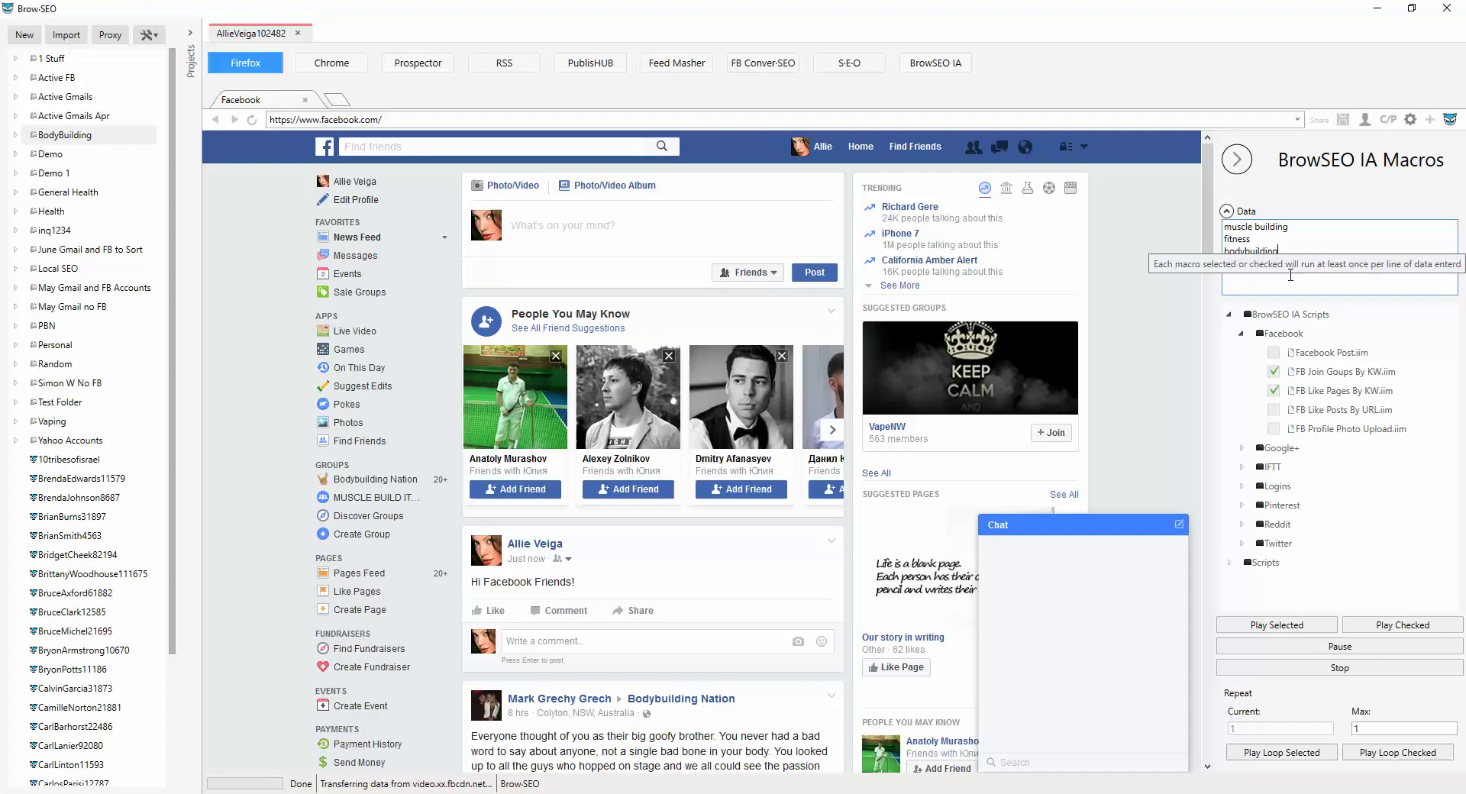
# - Replace the macro data with the single keyword fitness and run the checked macros
pyautogui.moveTo(1283, 252); pyautogui.dragTo(1189, 264)
pyautogui.hotkey('ctrl', 'a')
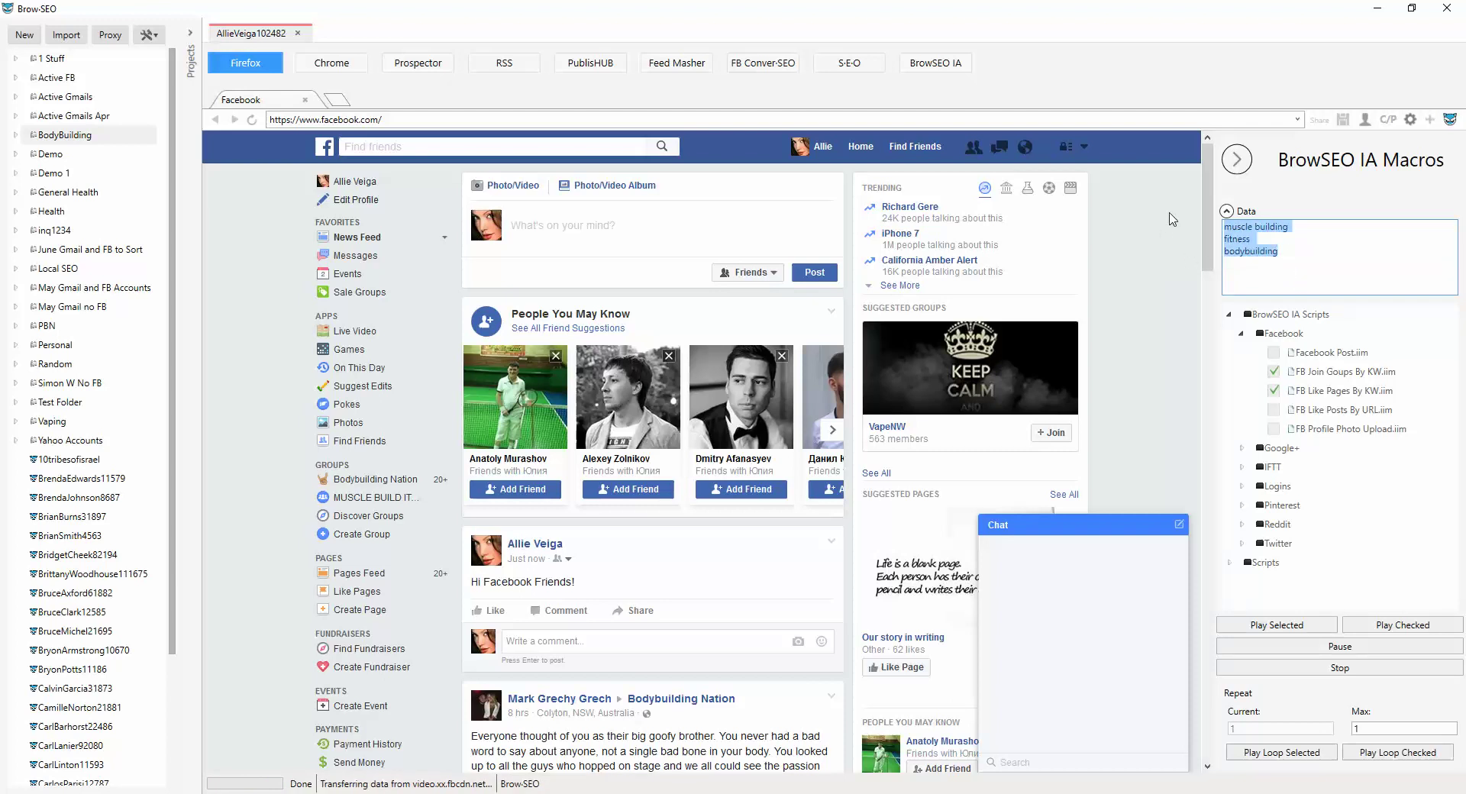
pyautogui.write('fitness')
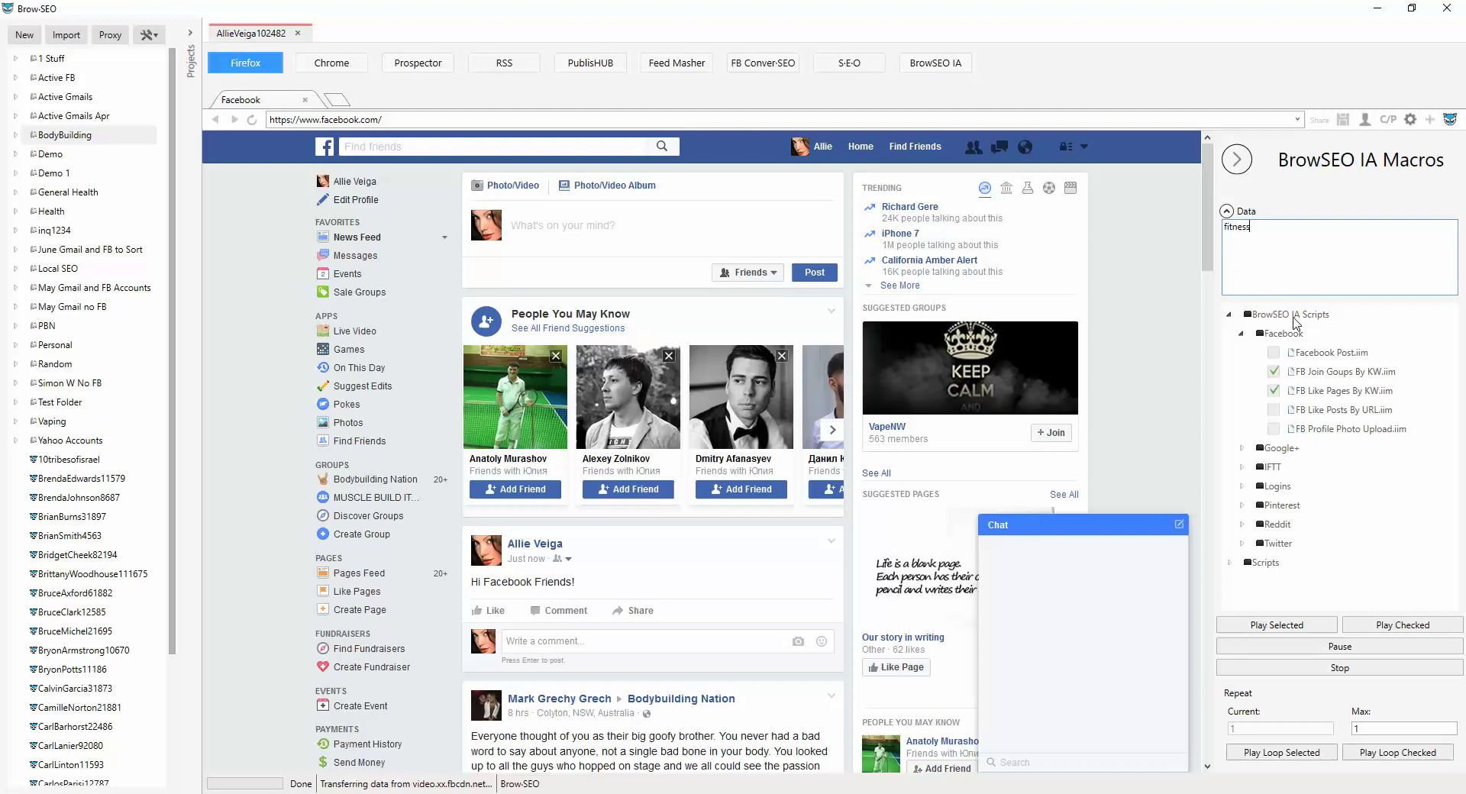
pyautogui.click(1391, 622)
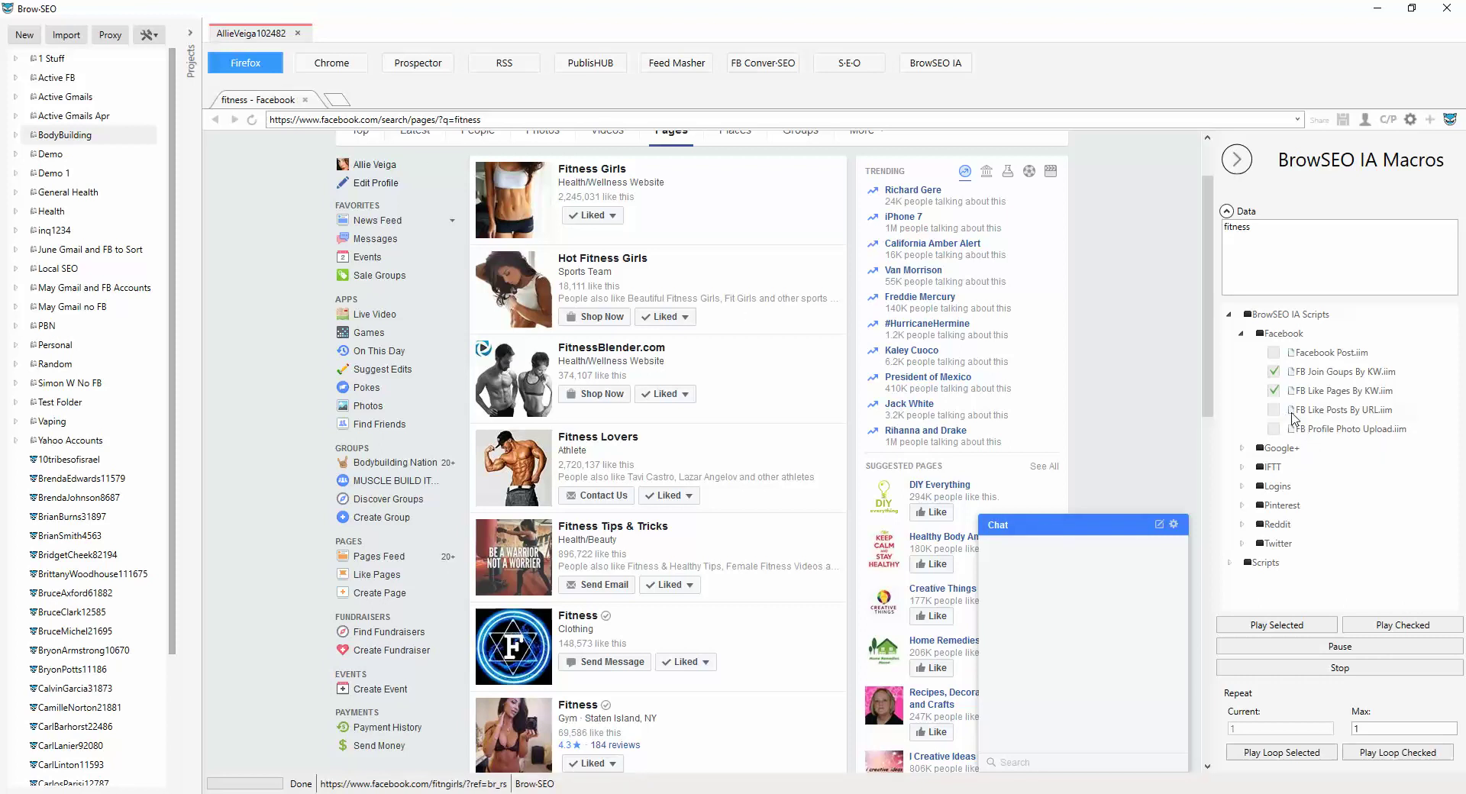
# - Check only FB Like Posts By URL.iim and replace its data with the FitnessBlender.com, Fitness Lovers, Fitness Tips & Tricks and Fitness clothing page links
pyautogui.moveTo(1329, 412)
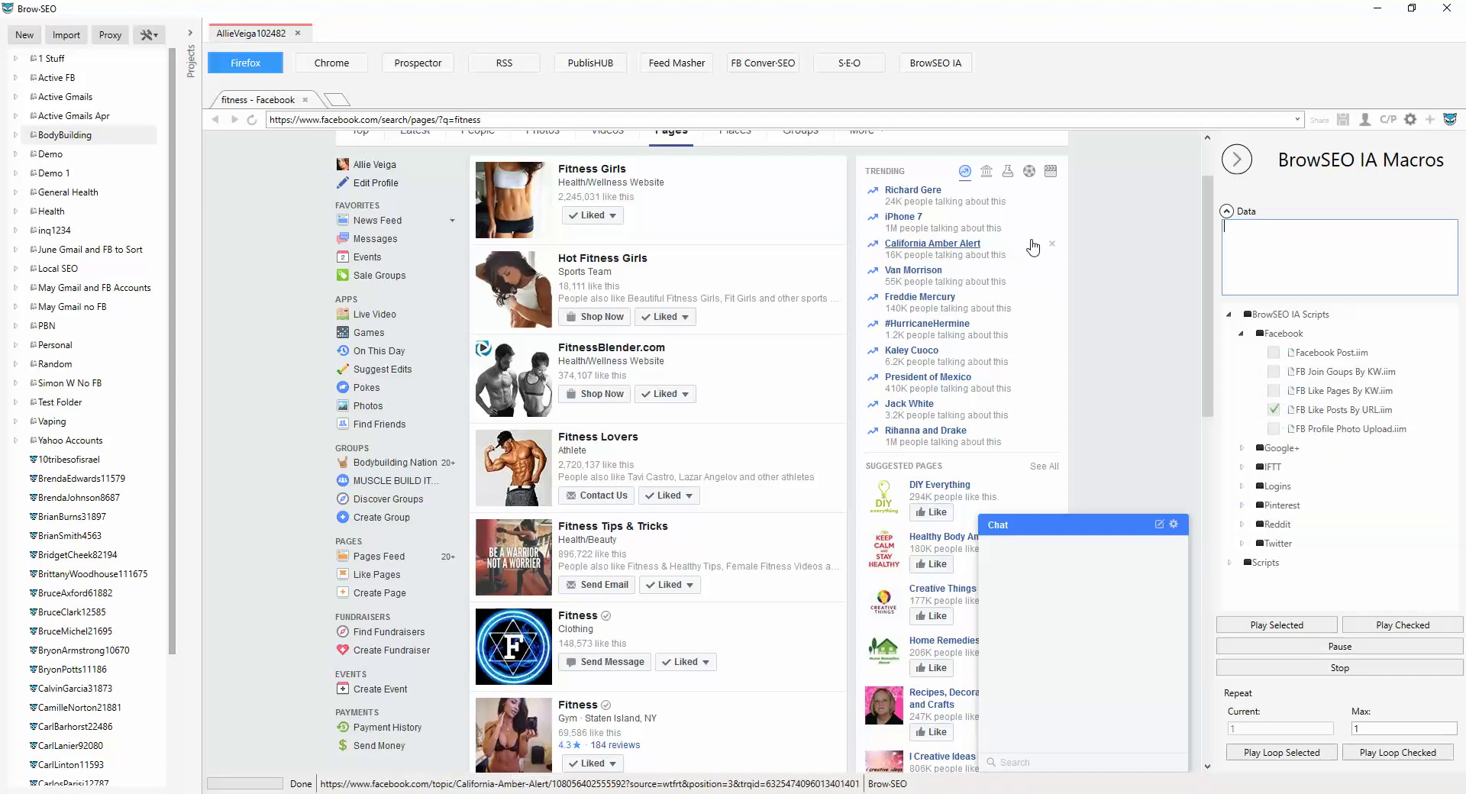
pyautogui.moveTo(656, 362); pyautogui.dragTo(1275, 275)
pyautogui.click(1318, 245)
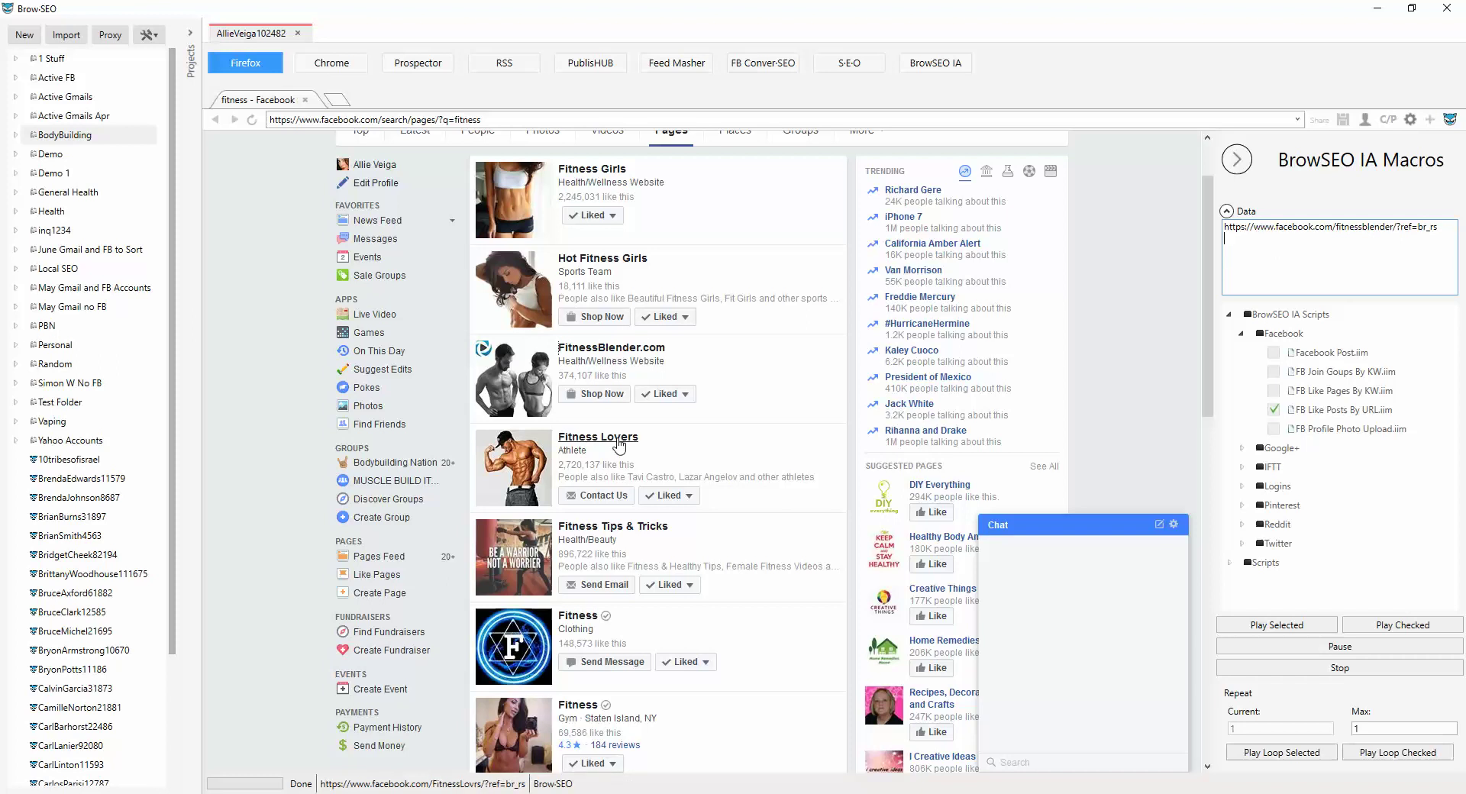
pyautogui.moveTo(597, 437); pyautogui.dragTo(1328, 263)
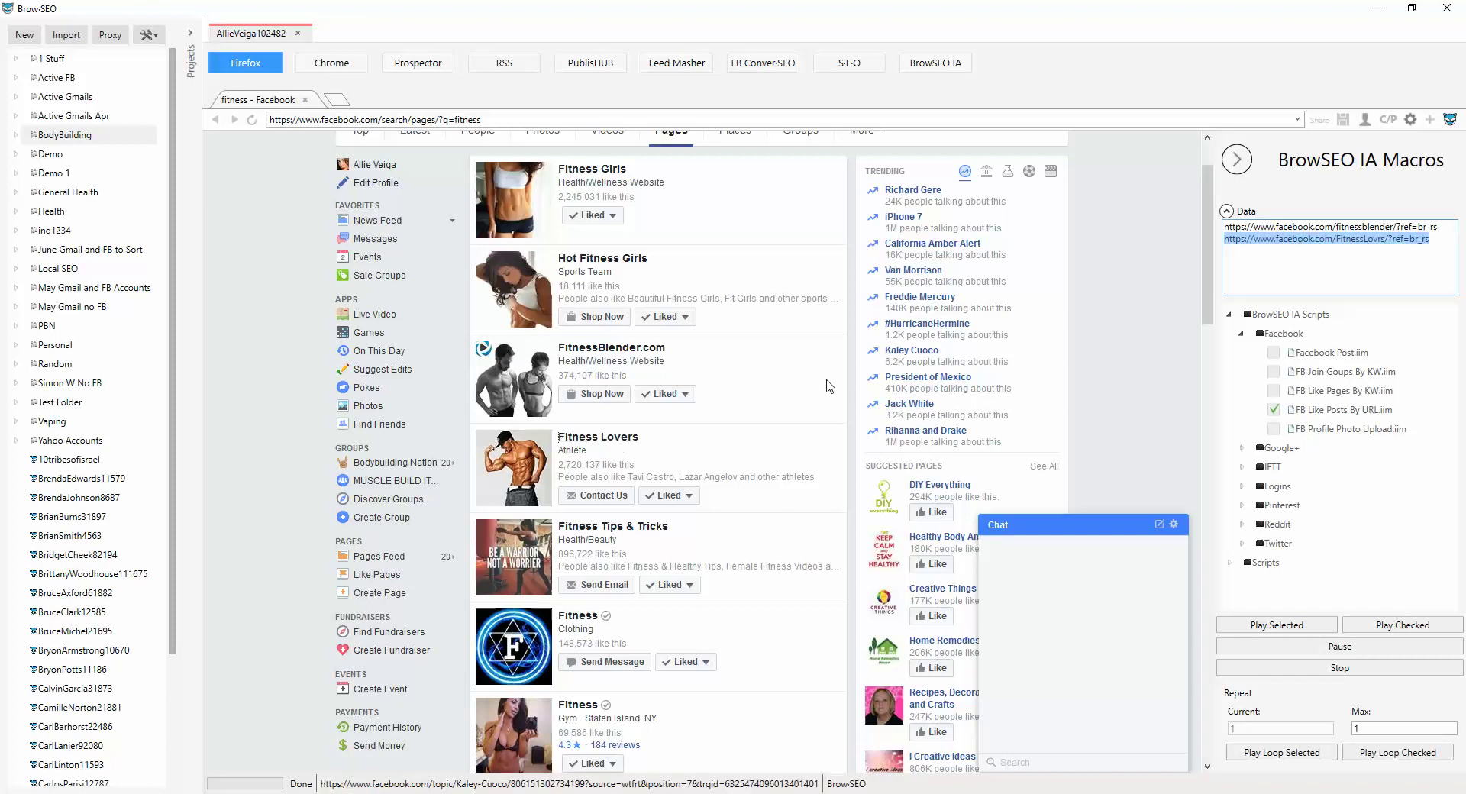
pyautogui.moveTo(619, 531); pyautogui.dragTo(1361, 269)
pyautogui.moveTo(588, 617); pyautogui.dragTo(1310, 272)
pyautogui.click(1348, 272)
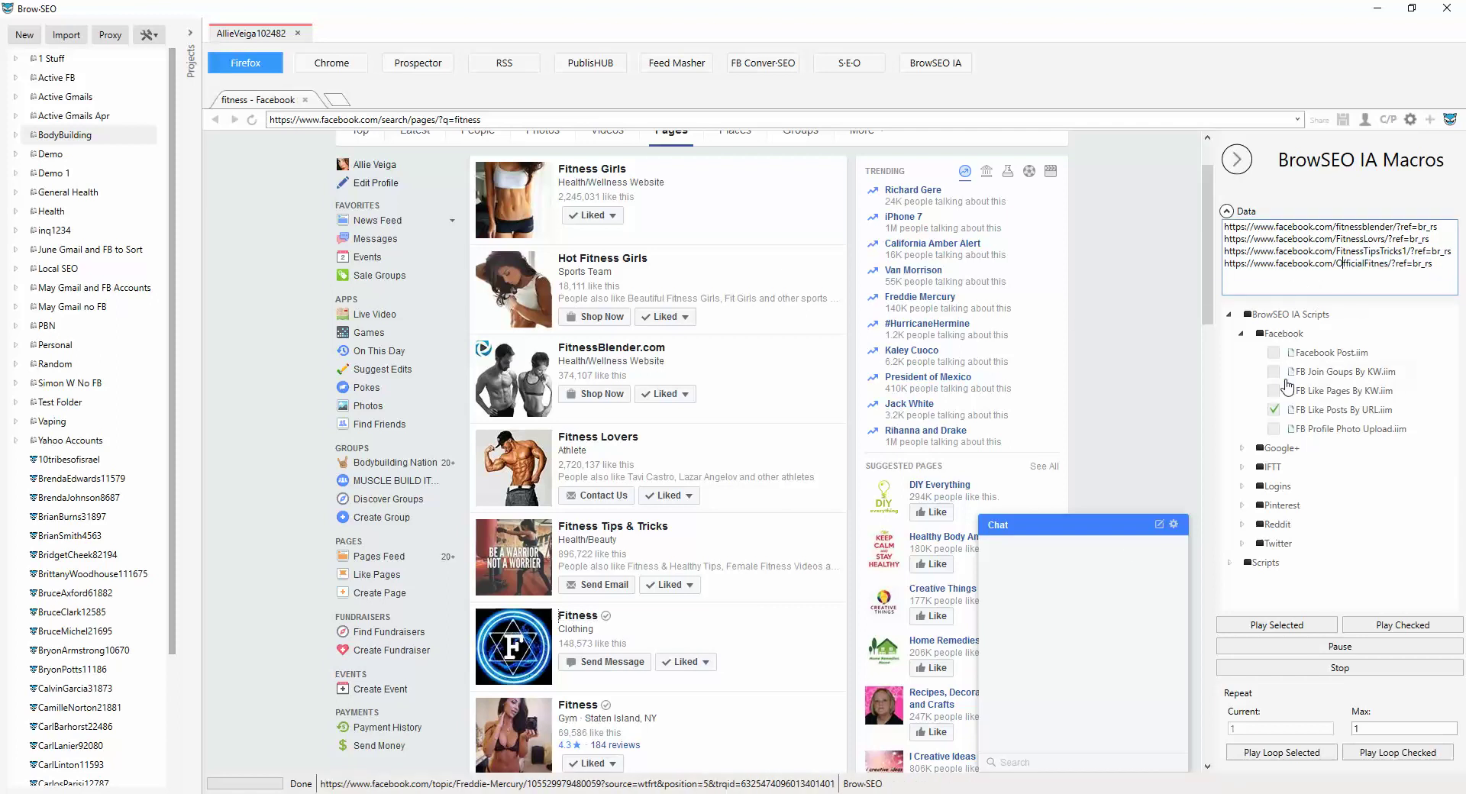
# - Run the checked FB Like Posts By URL.iim macro on the listed page links, and stop it
pyautogui.click(1391, 626)
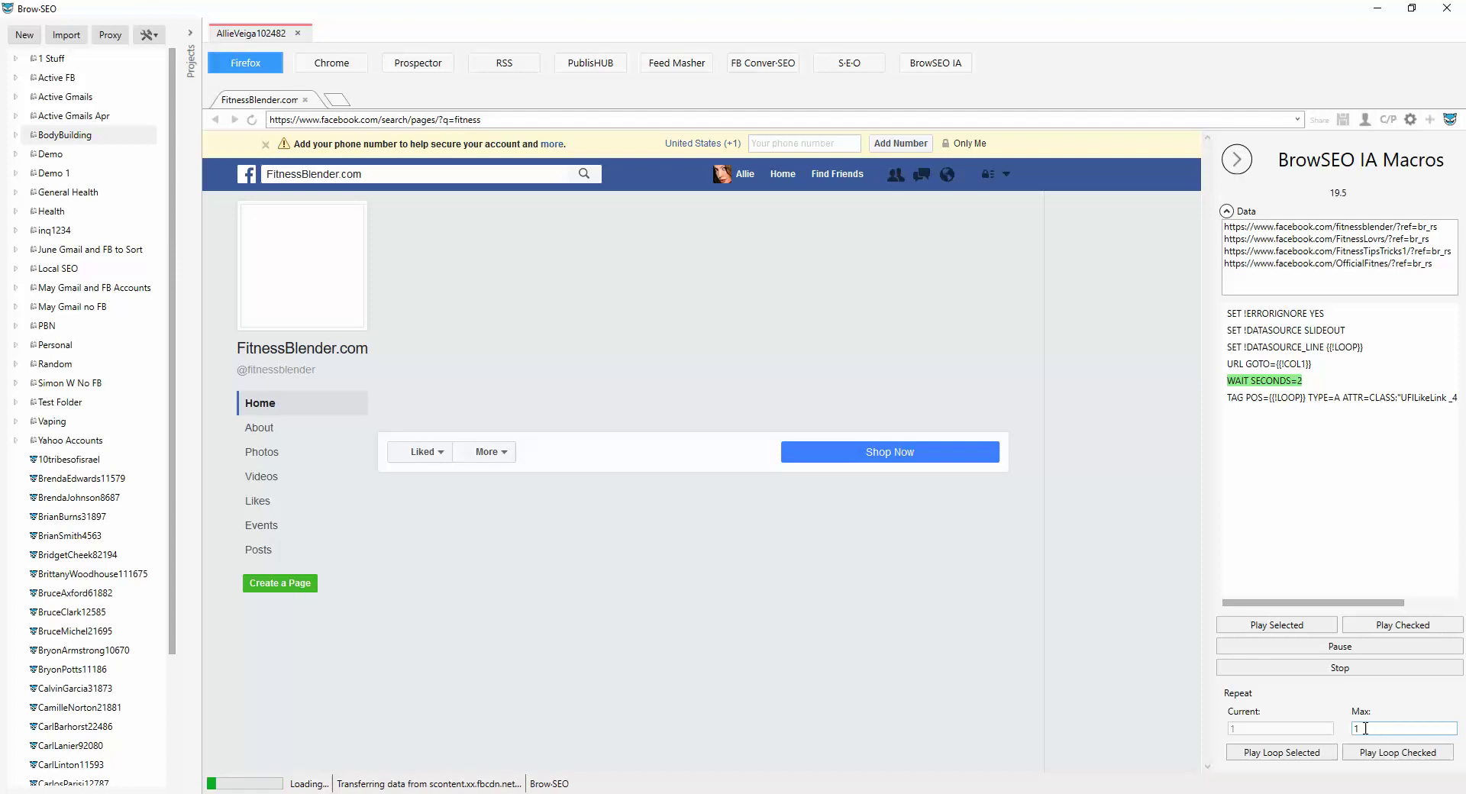
pyautogui.doubleClick(1365, 728)
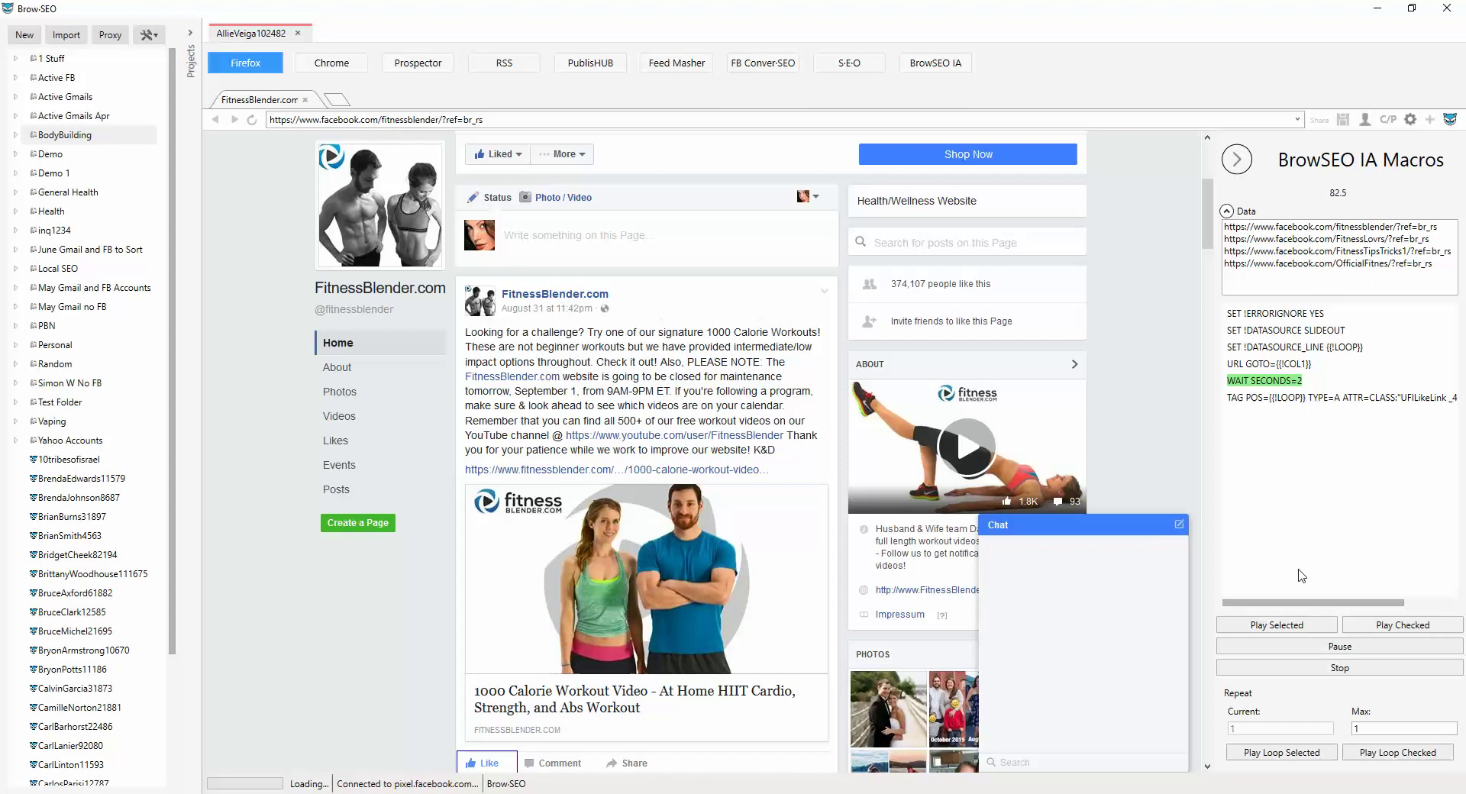
pyautogui.click(1347, 669)
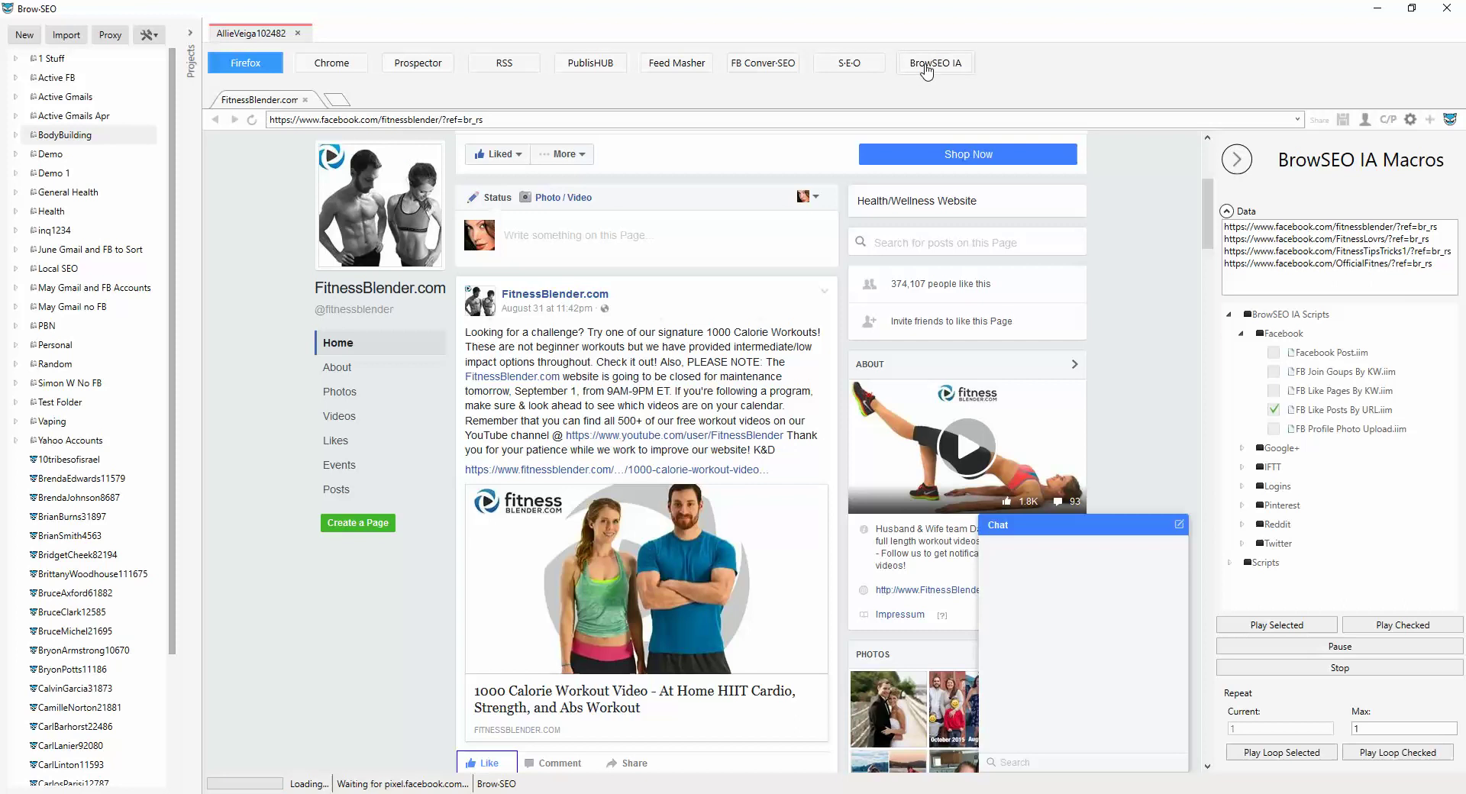
# - Open the BrowSEO IA section and look through the projects available for import without importing any
pyautogui.click(936, 71)
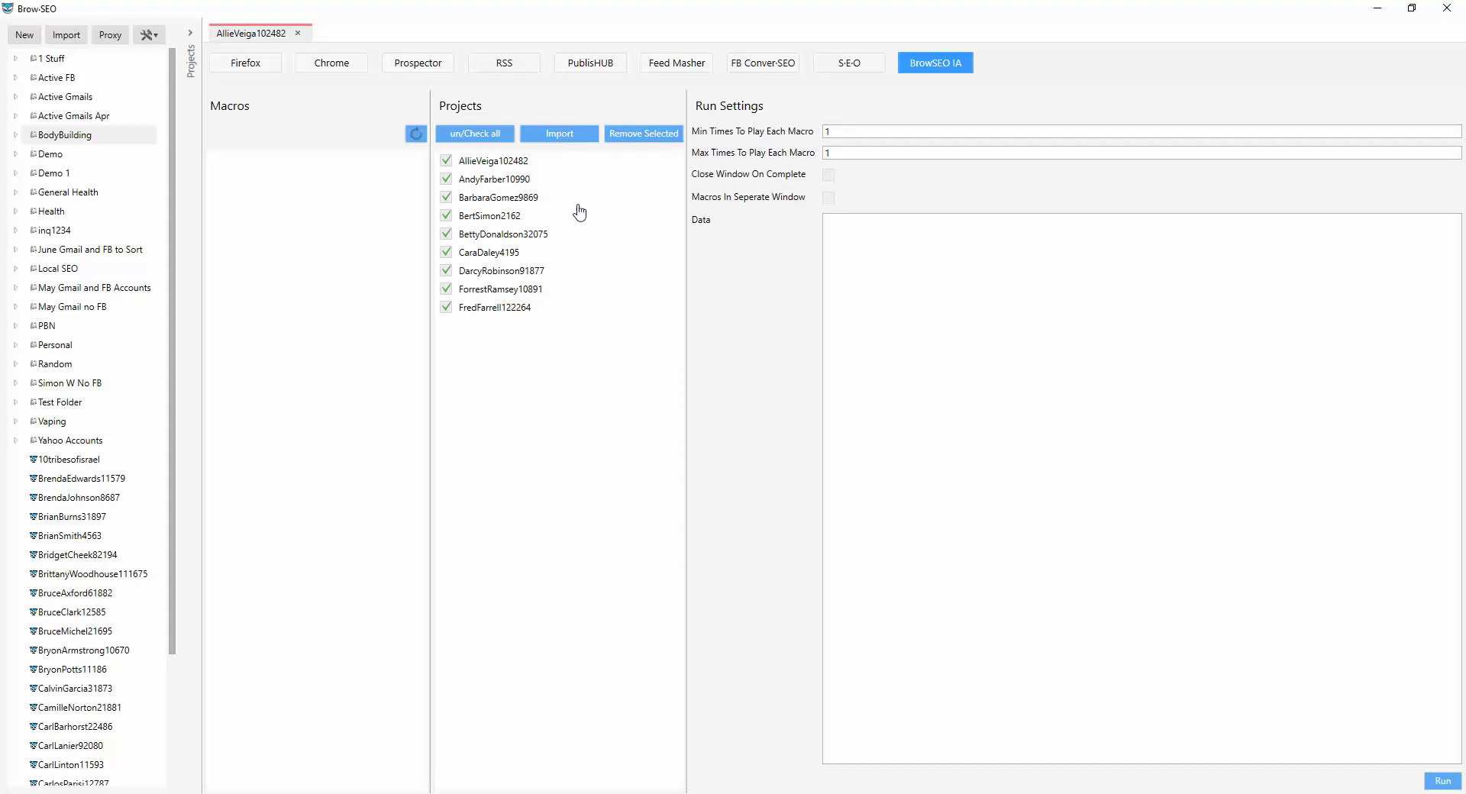
pyautogui.click(544, 138)
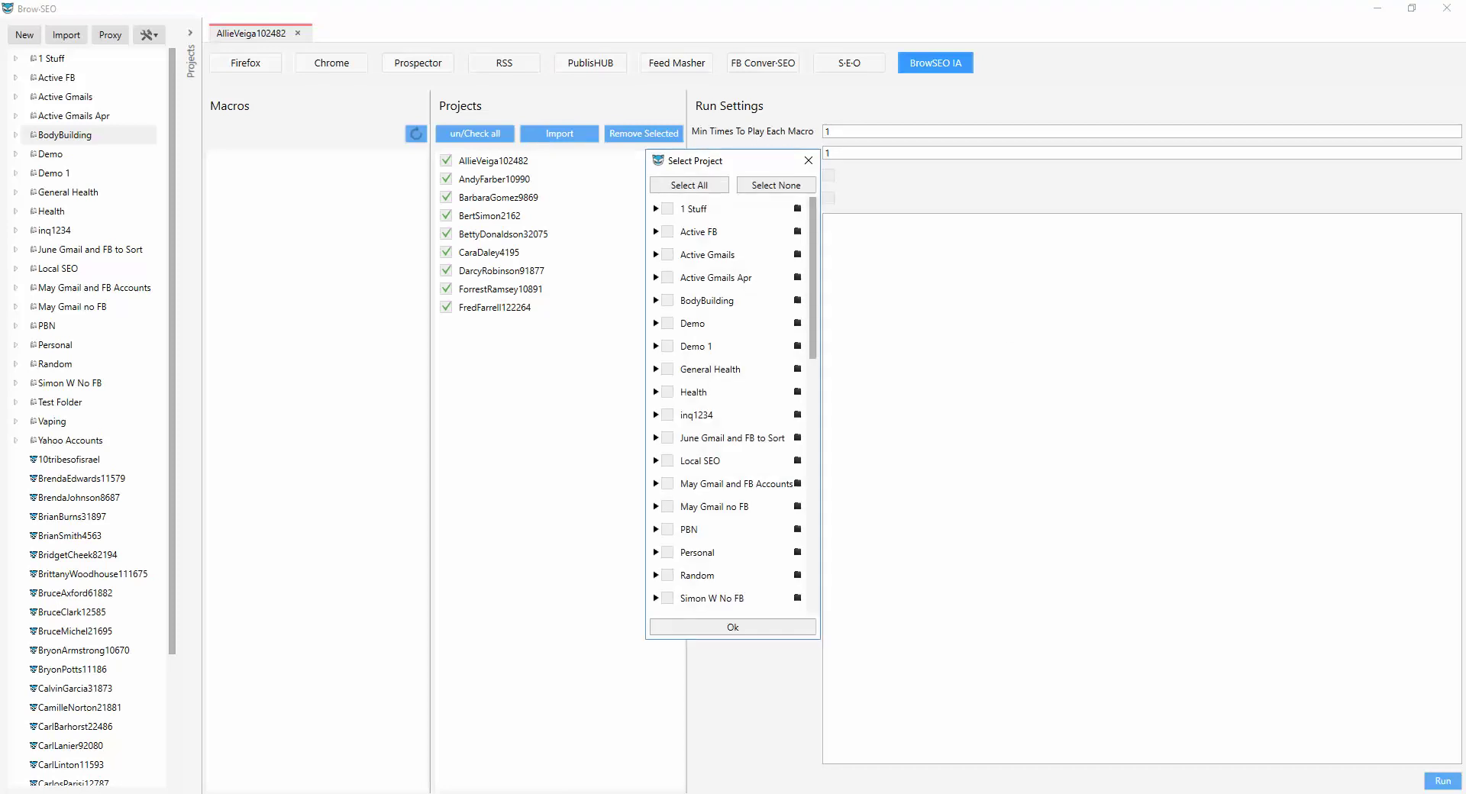
pyautogui.click(807, 160)
pyautogui.moveTo(714, 158); pyautogui.dragTo(682, 134)
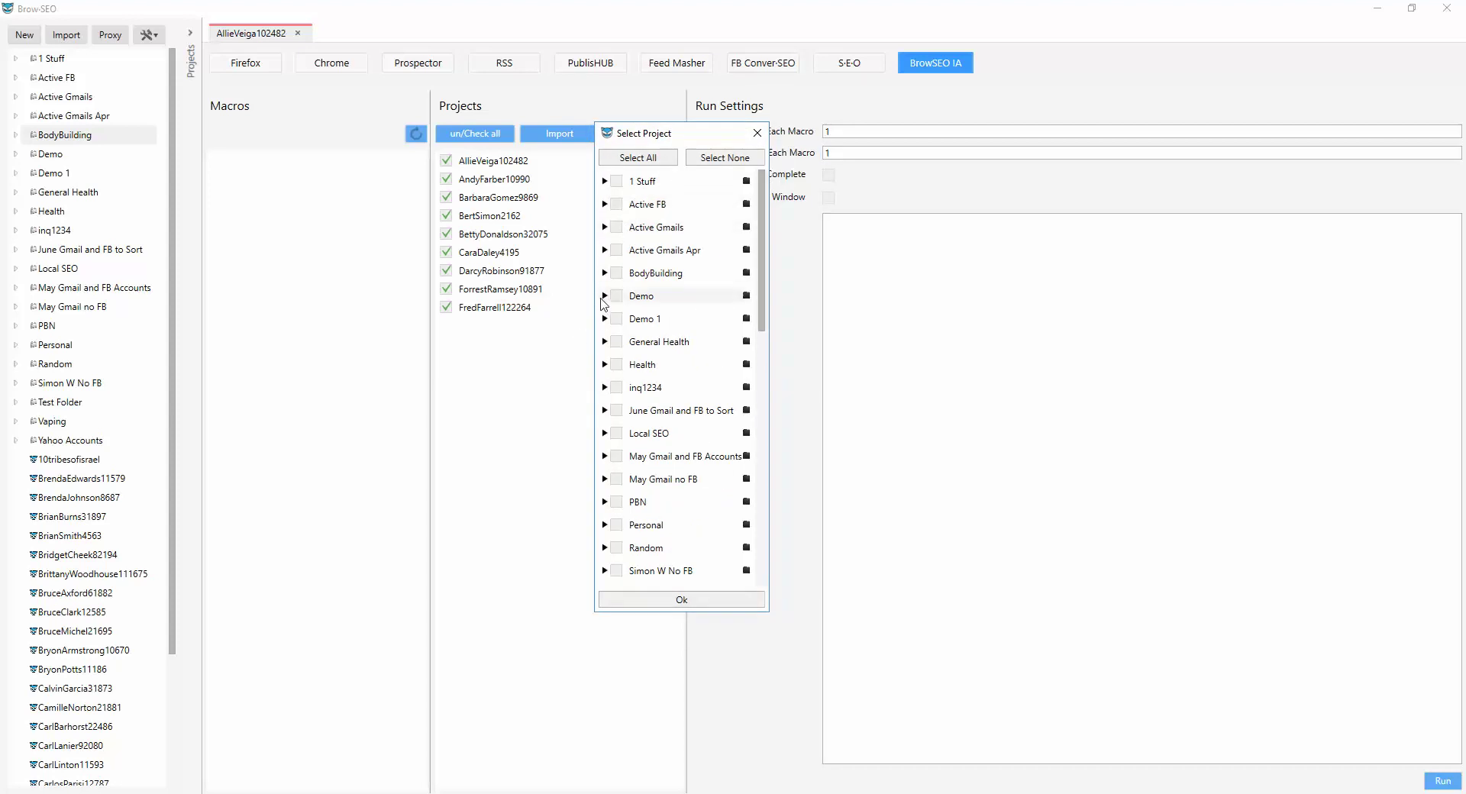
pyautogui.click(604, 297)
pyautogui.click(604, 296)
pyautogui.scroll(-3, 633, 348)
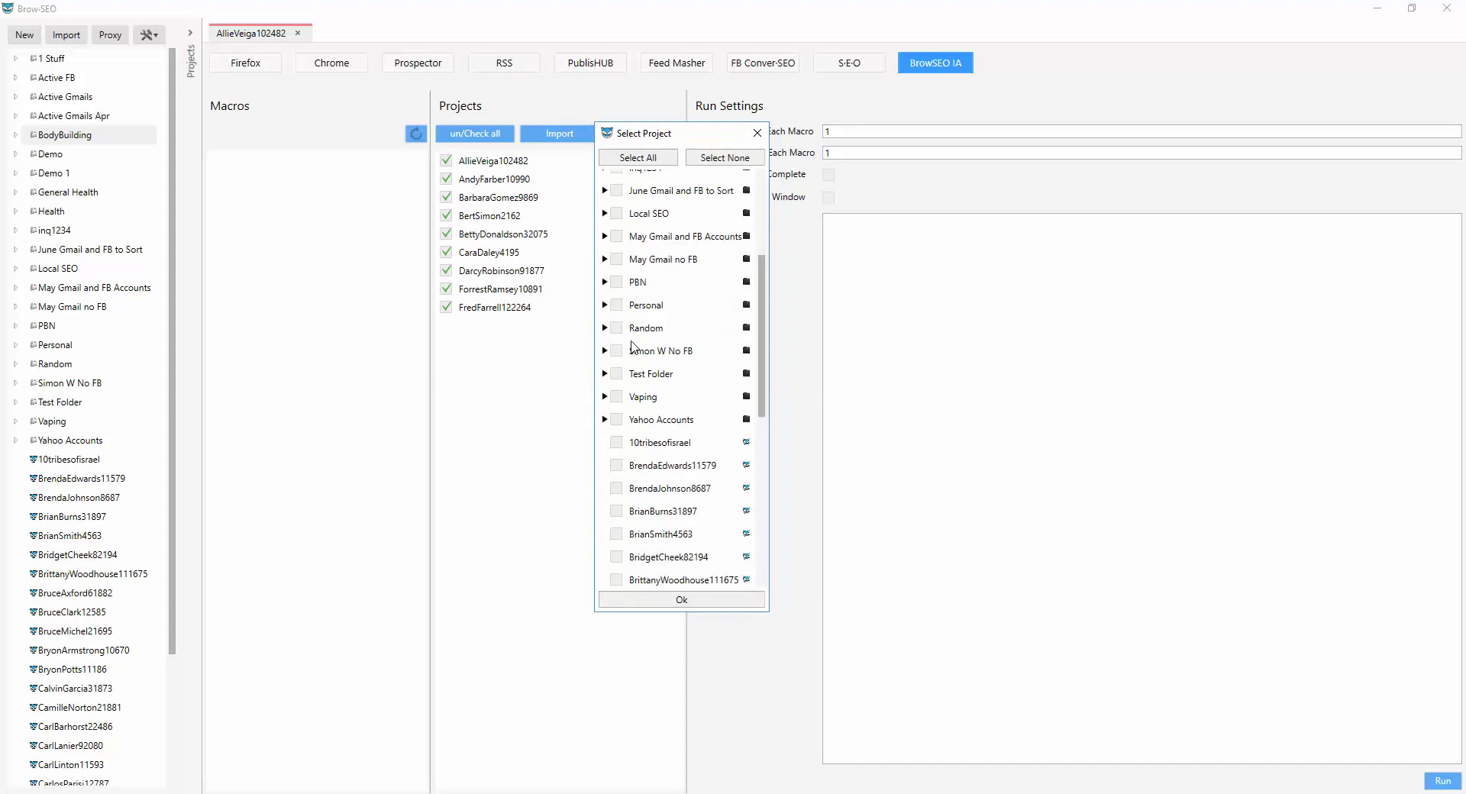
pyautogui.scroll(4, 633, 348)
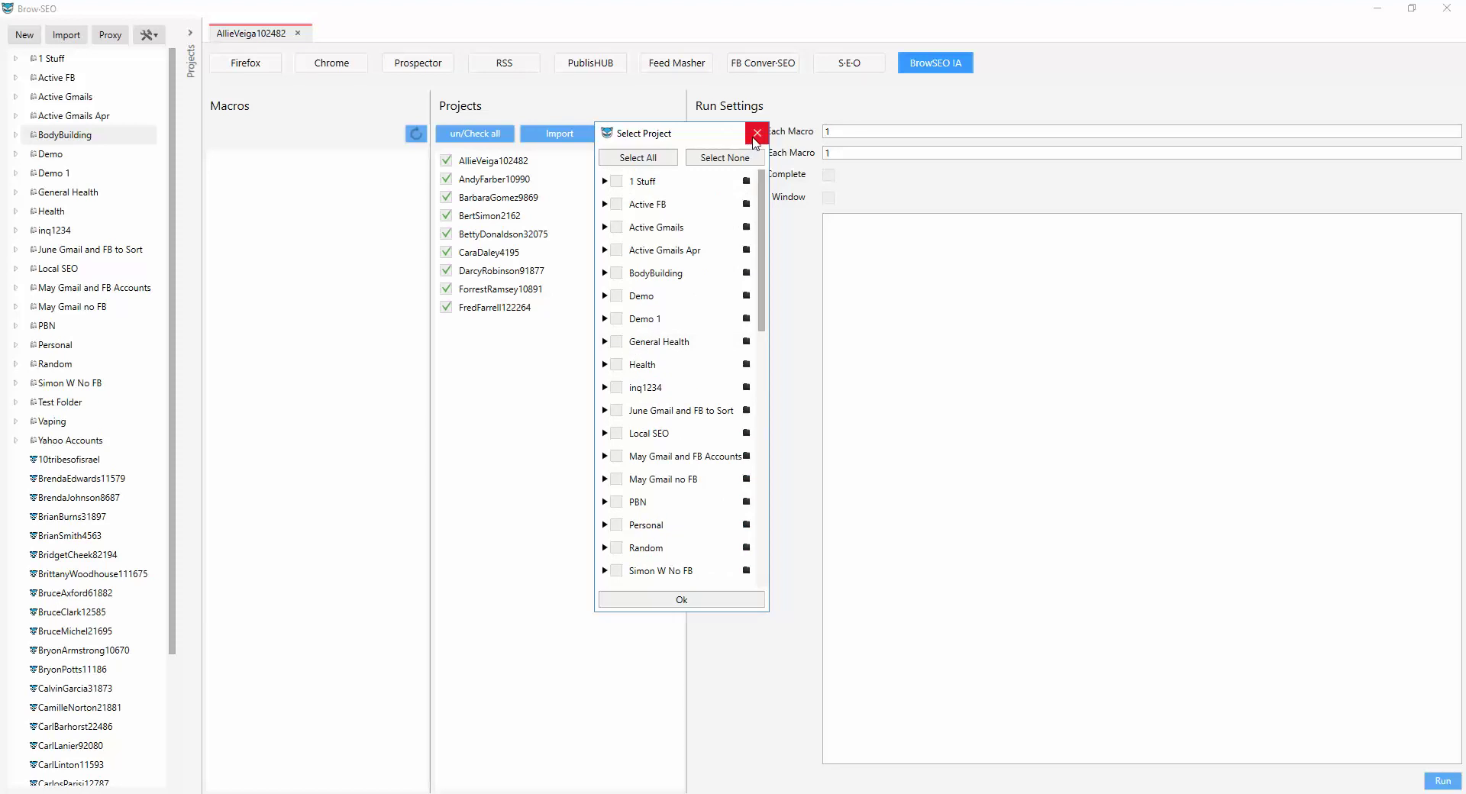
pyautogui.click(755, 135)
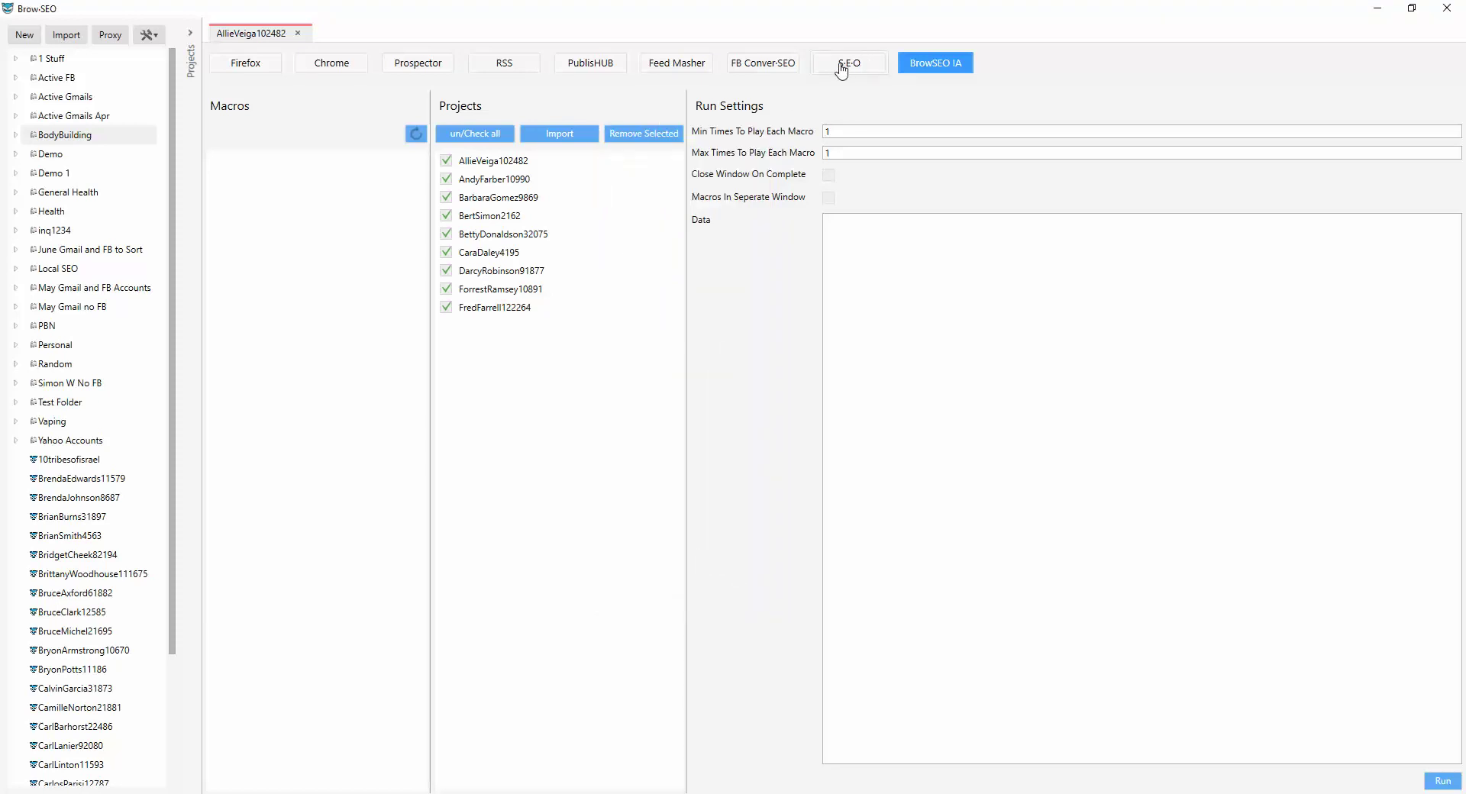
# - Load the available macros and expand the Facebook folder under BrowSEO IA Scripts
pyautogui.click(417, 134)
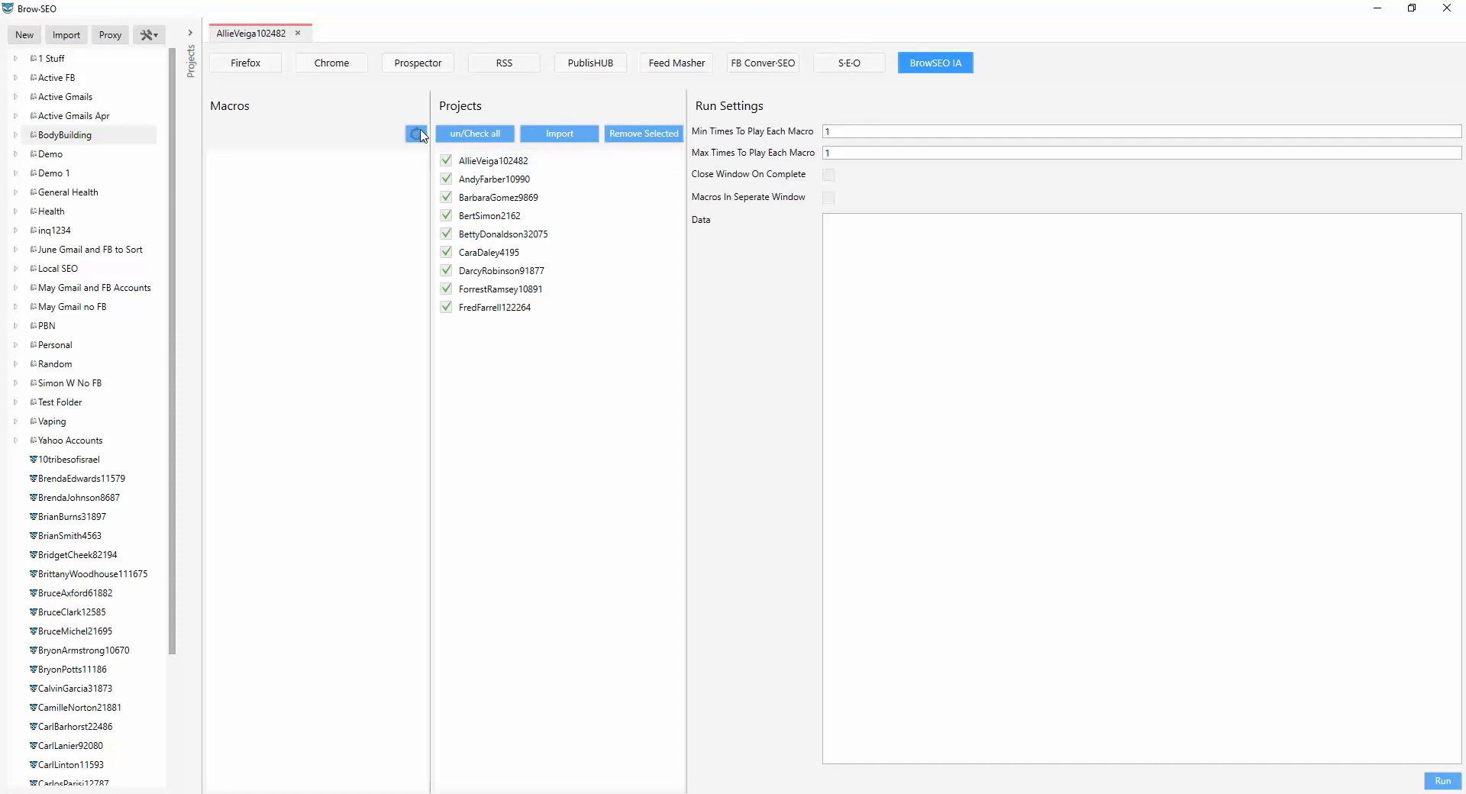
pyautogui.click(214, 162)
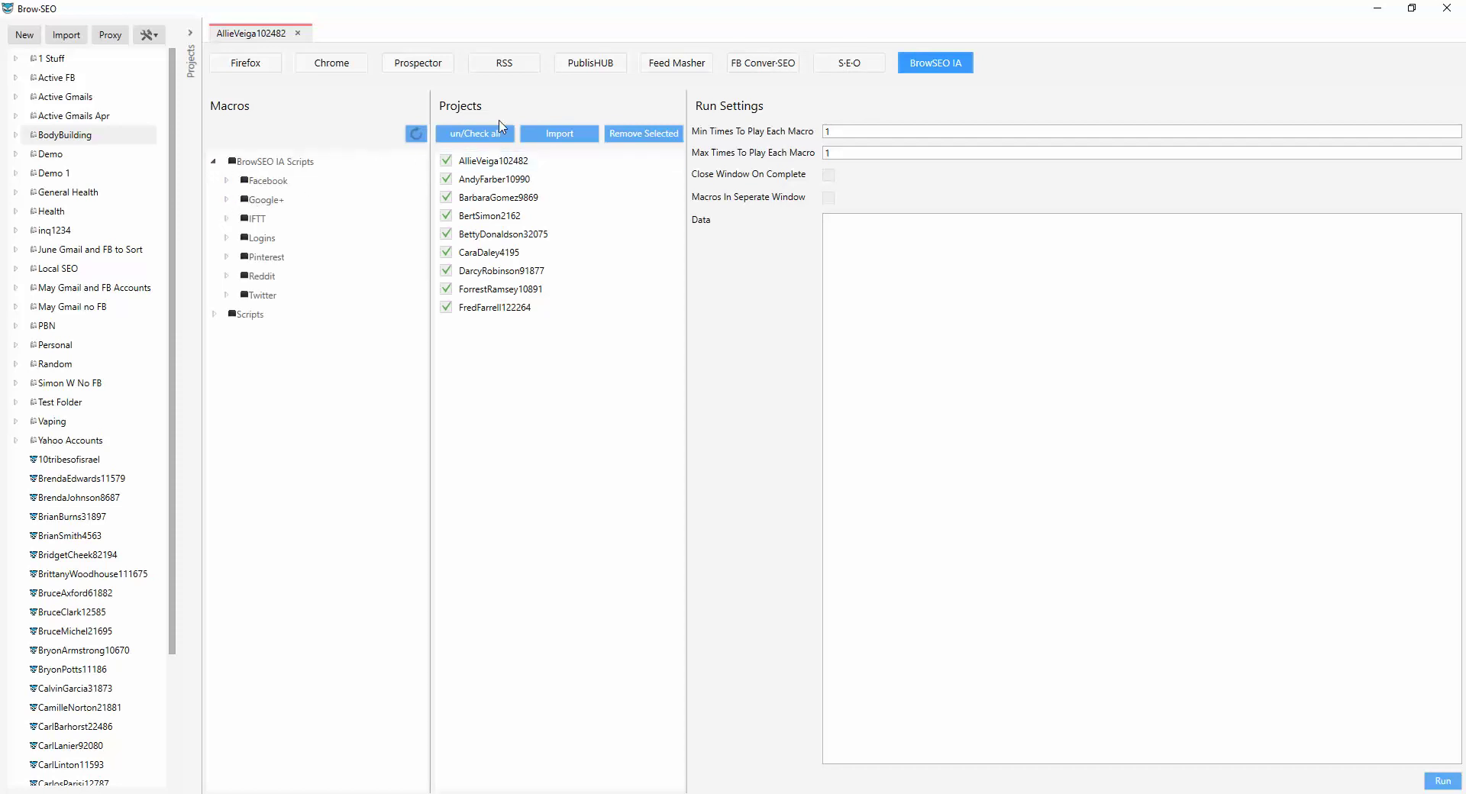
pyautogui.click(227, 181)
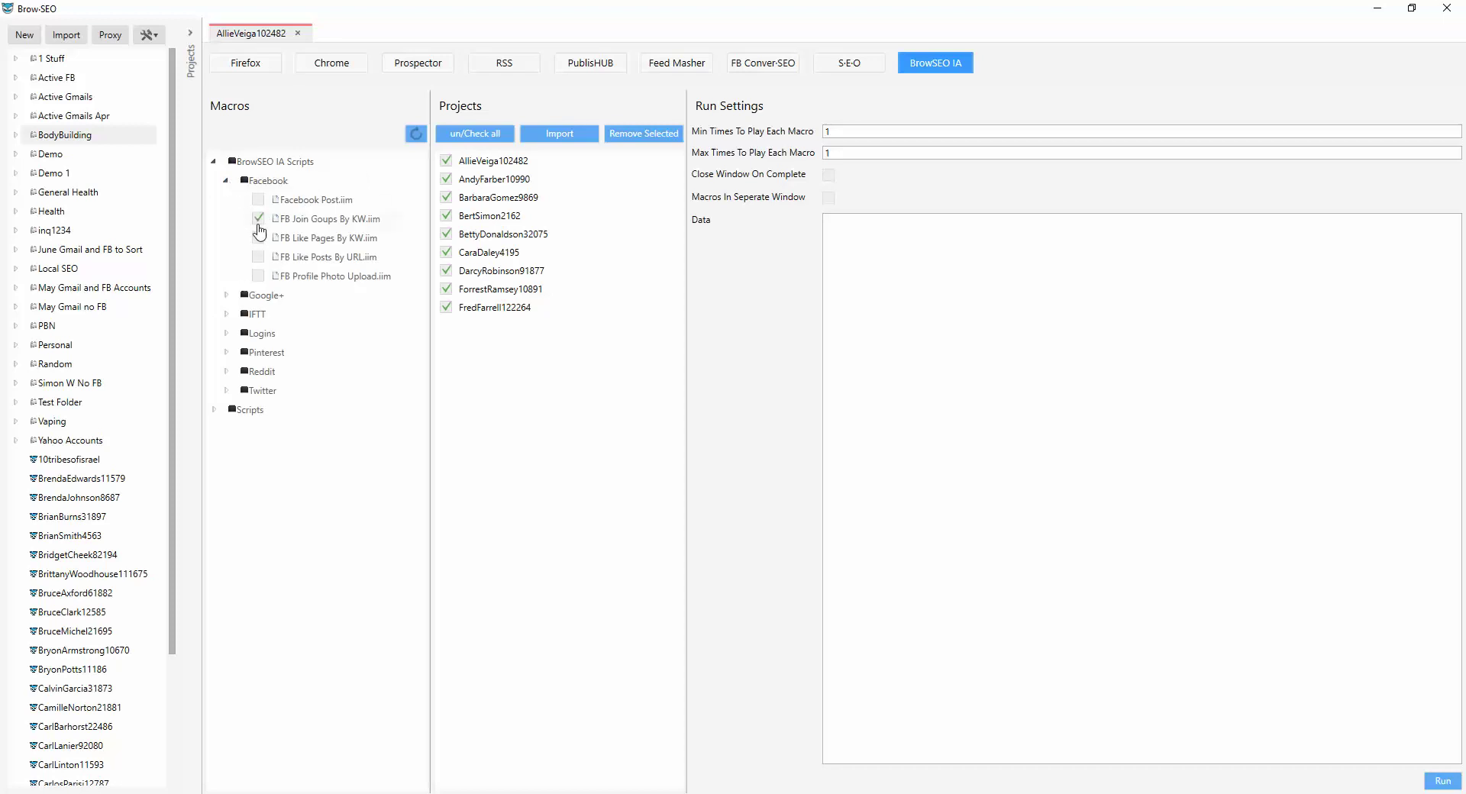
# - Exclude the first listed project from the group-joining run and set the maximum times to play each macro to 3
pyautogui.click(446, 161)
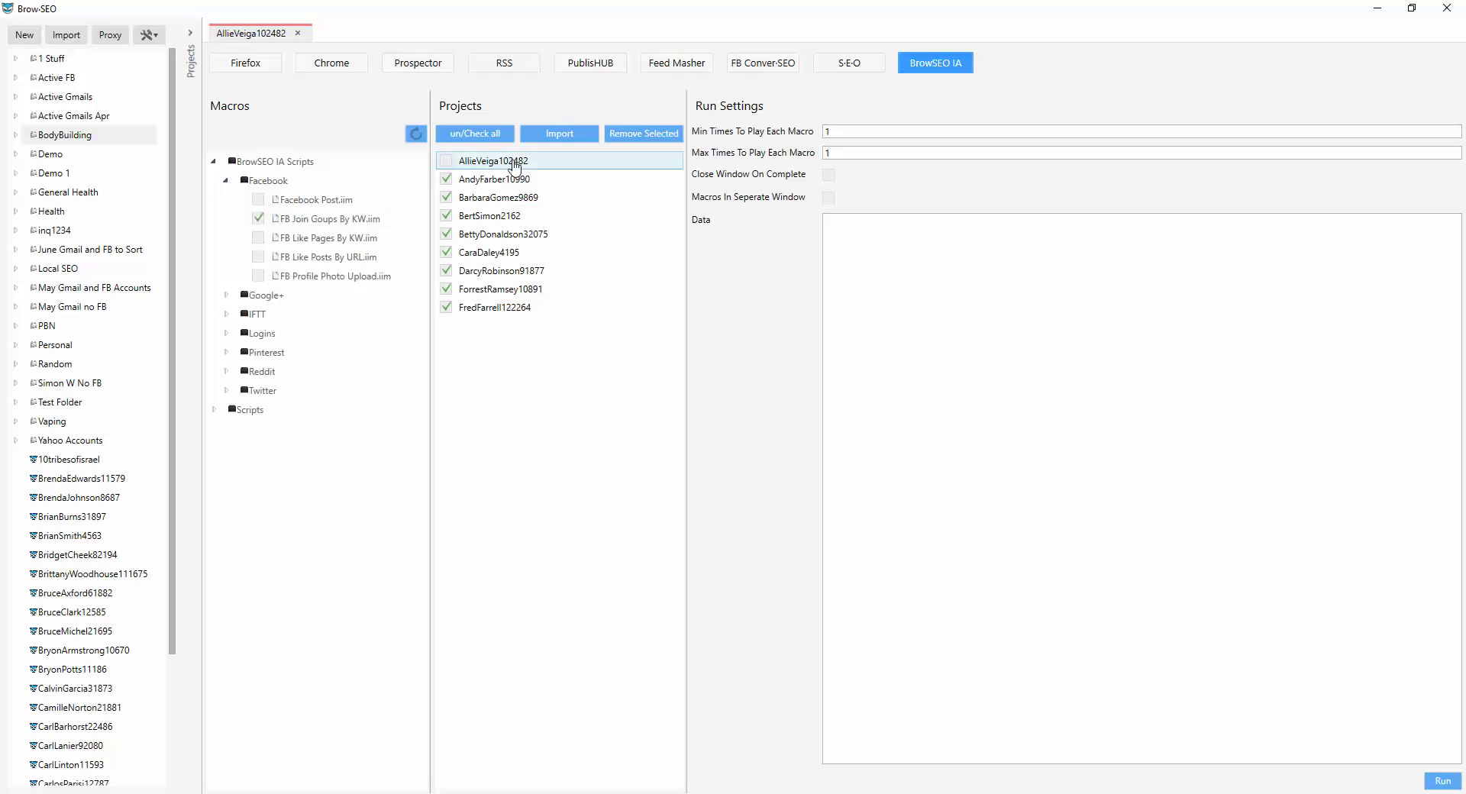
pyautogui.moveTo(838, 134); pyautogui.dragTo(802, 156)
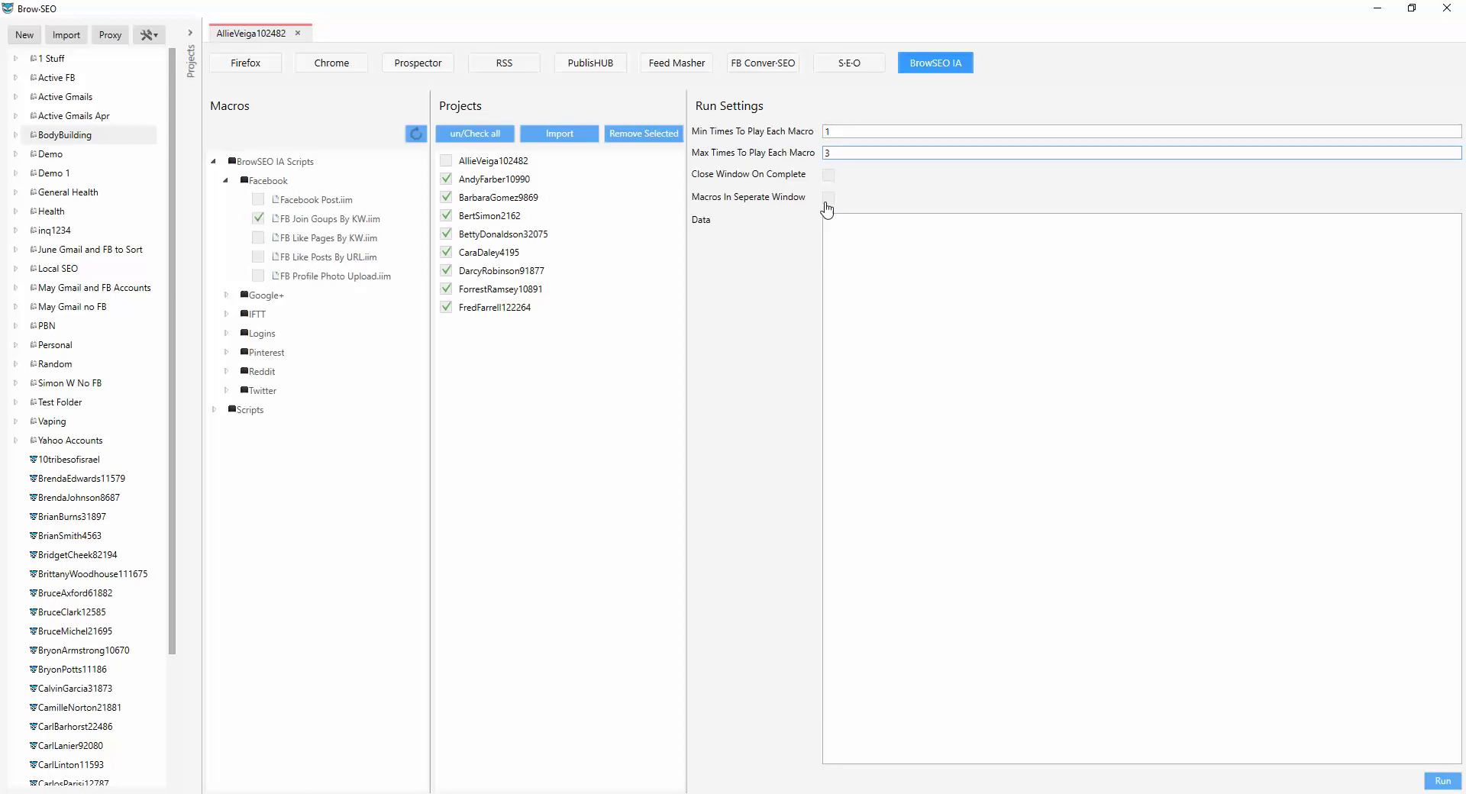
pyautogui.click(828, 199)
pyautogui.moveTo(318, 223)
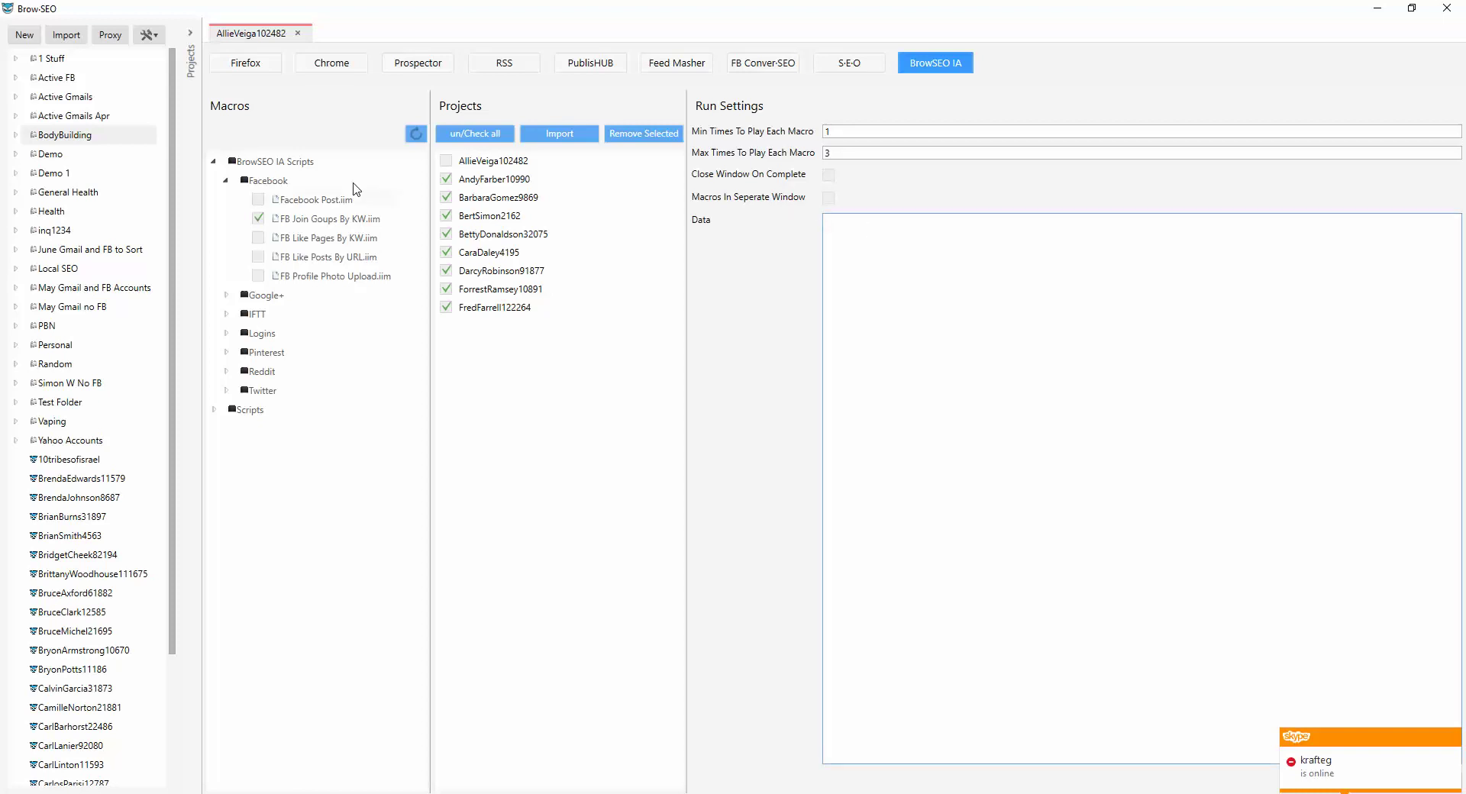
# - Review the page links in the Firefox session's macro data, and return to the BrowSEO IA run settings
pyautogui.click(245, 63)
pyautogui.doubleClick(1264, 238)
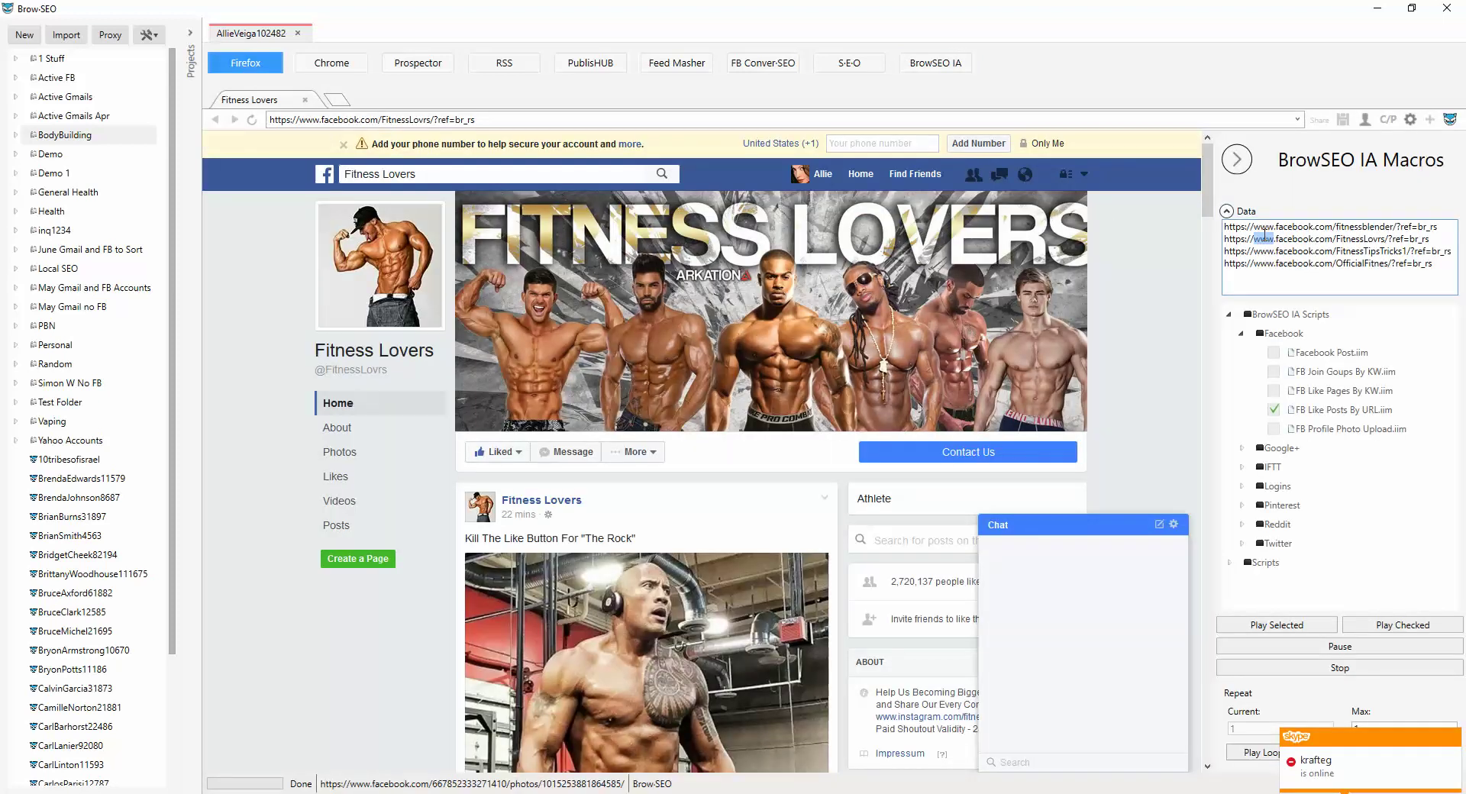
pyautogui.click(937, 66)
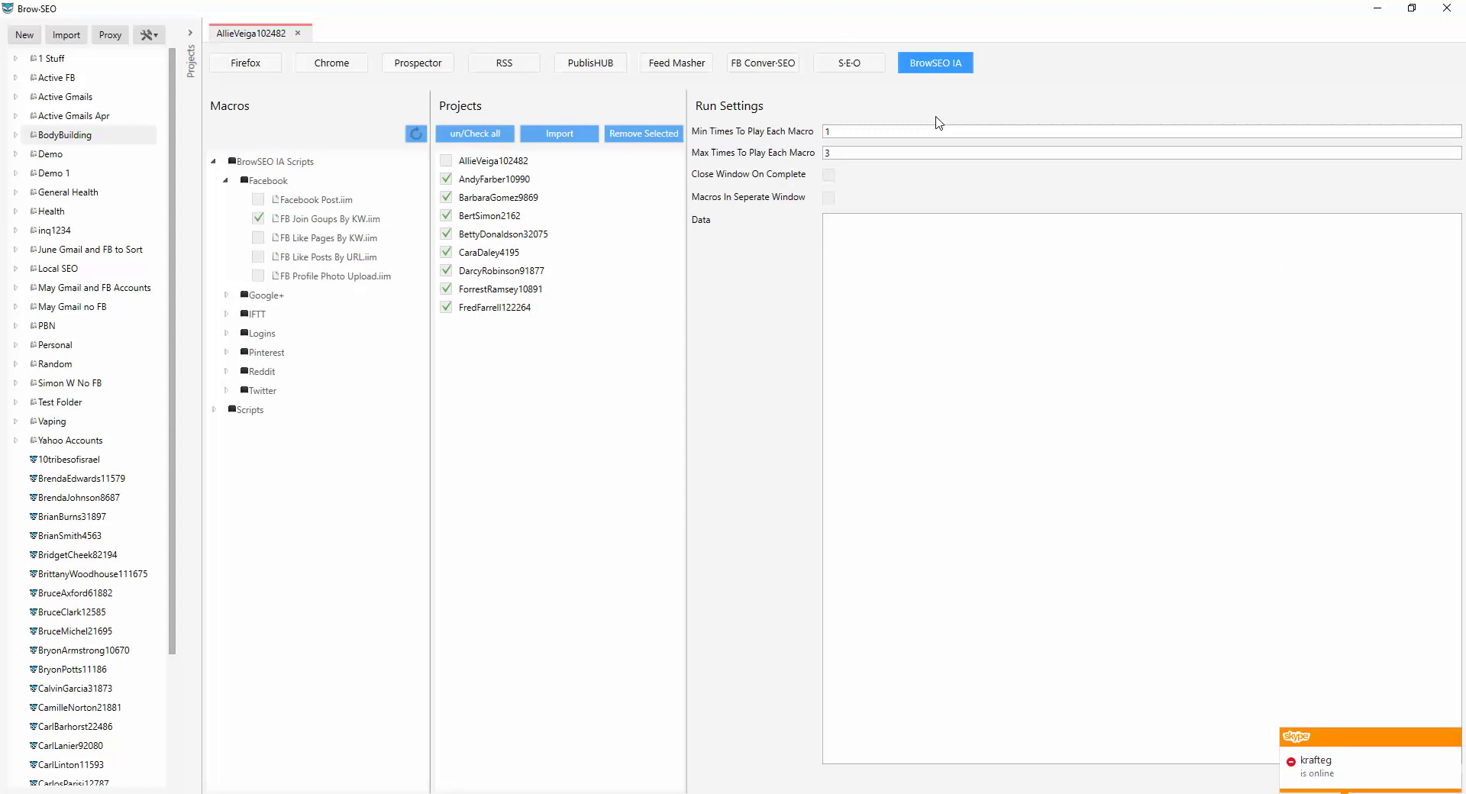
# - Enter bodybuilding as the macro data and run FB Join Goups By KW.iim across the checked projects
pyautogui.click(829, 198)
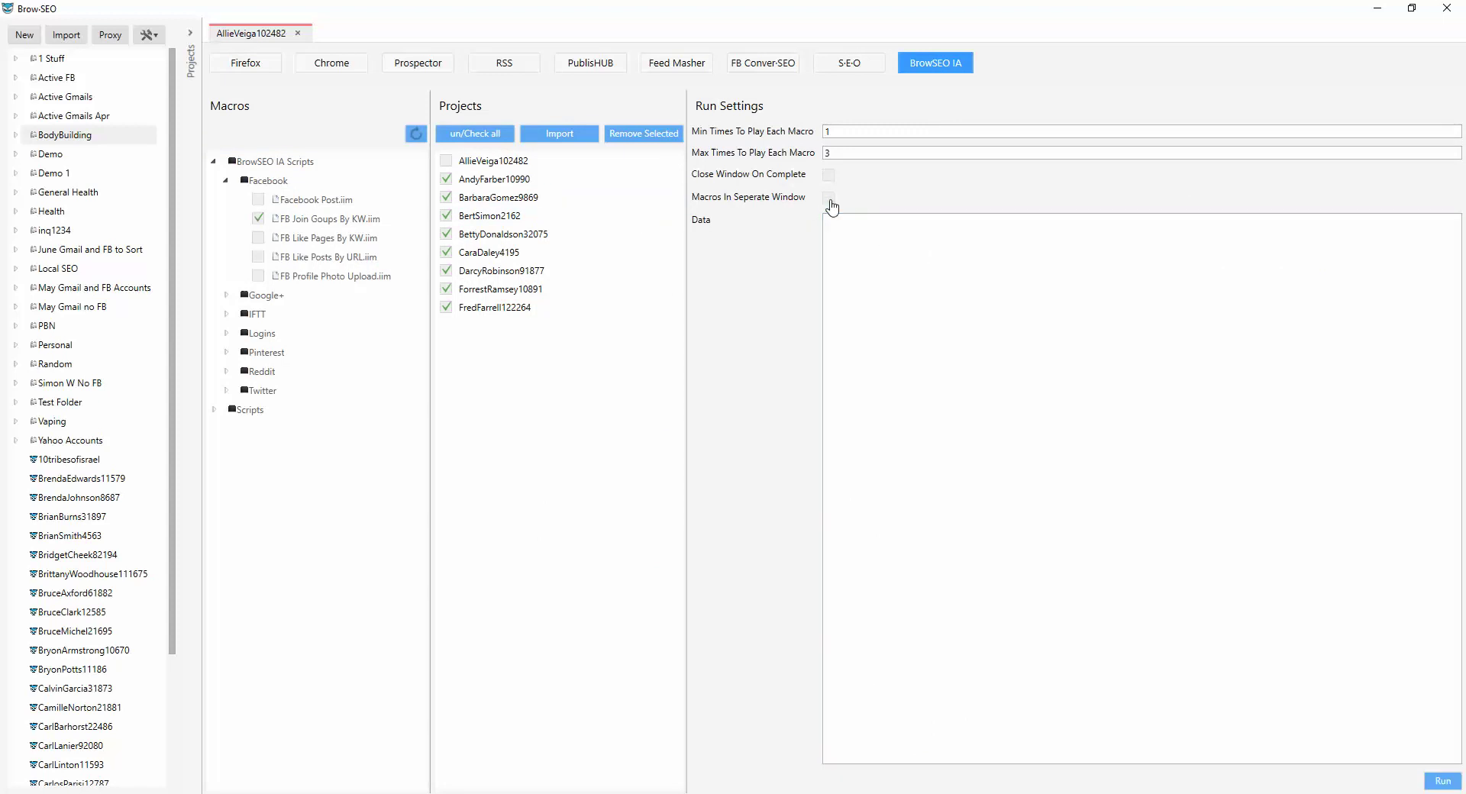
pyautogui.click(1447, 785)
pyautogui.click(987, 321)
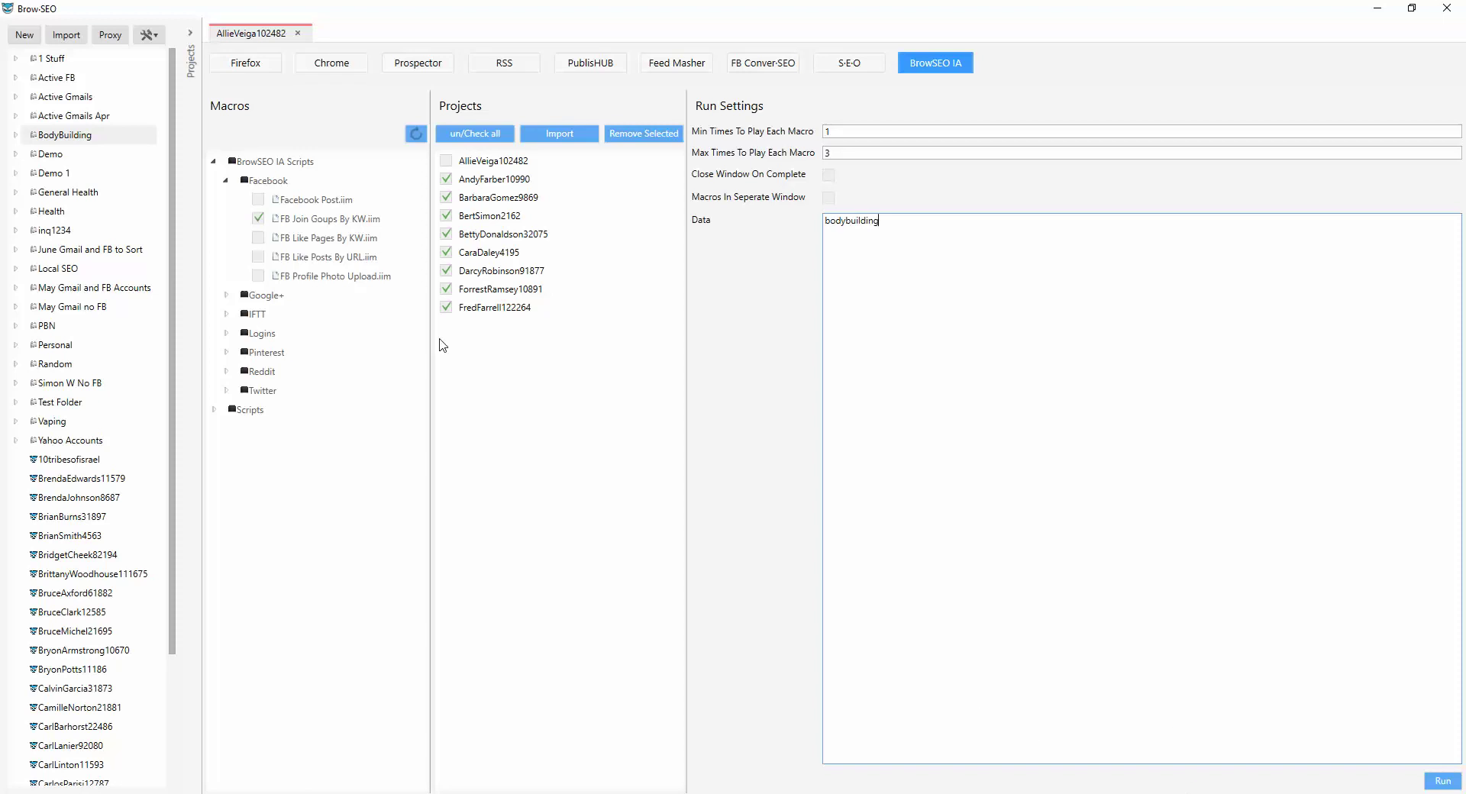
pyautogui.click(1446, 787)
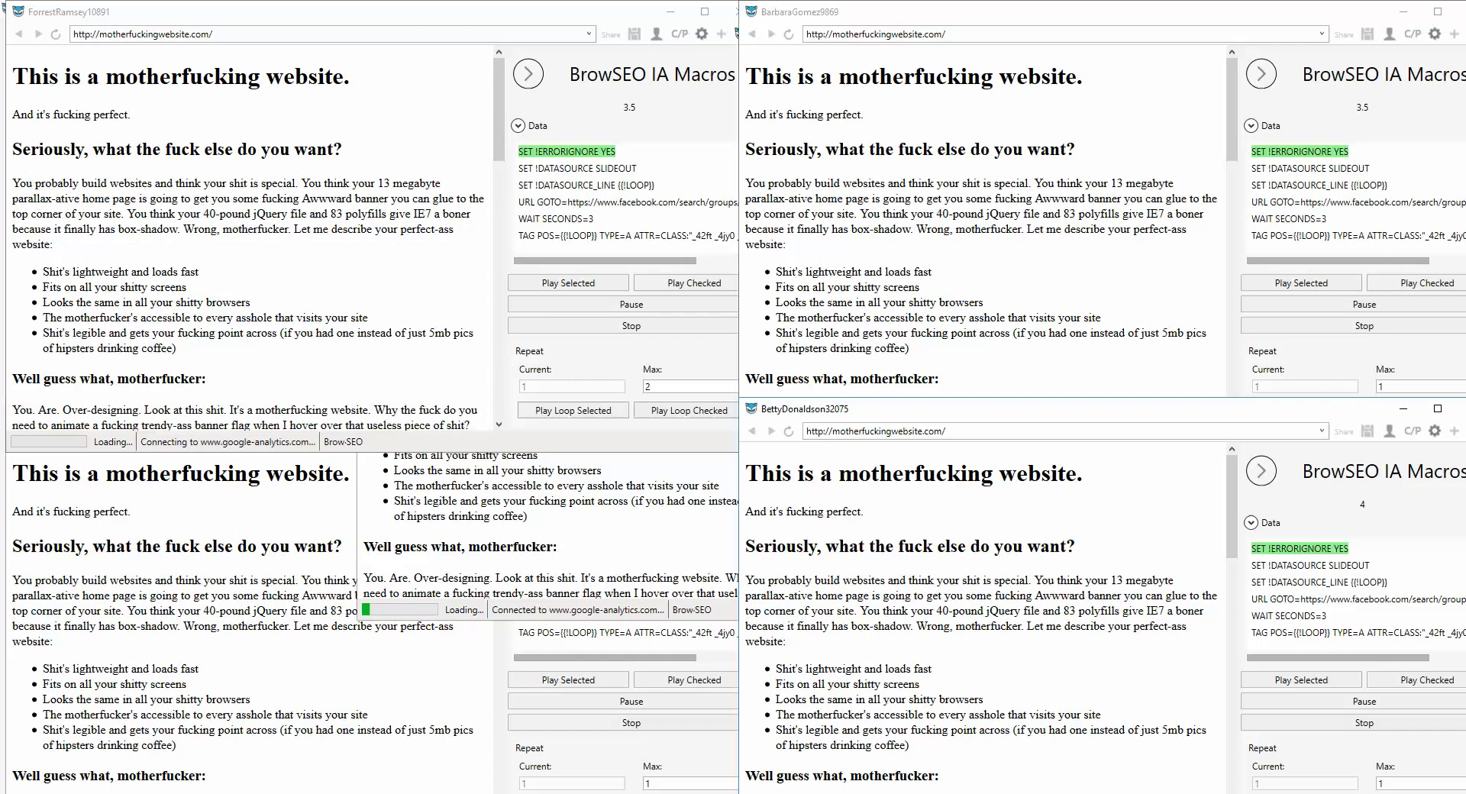
# - Examine the previews of the open project windows to follow the group-joining macro's progress
pyautogui.moveTo(838, 793)
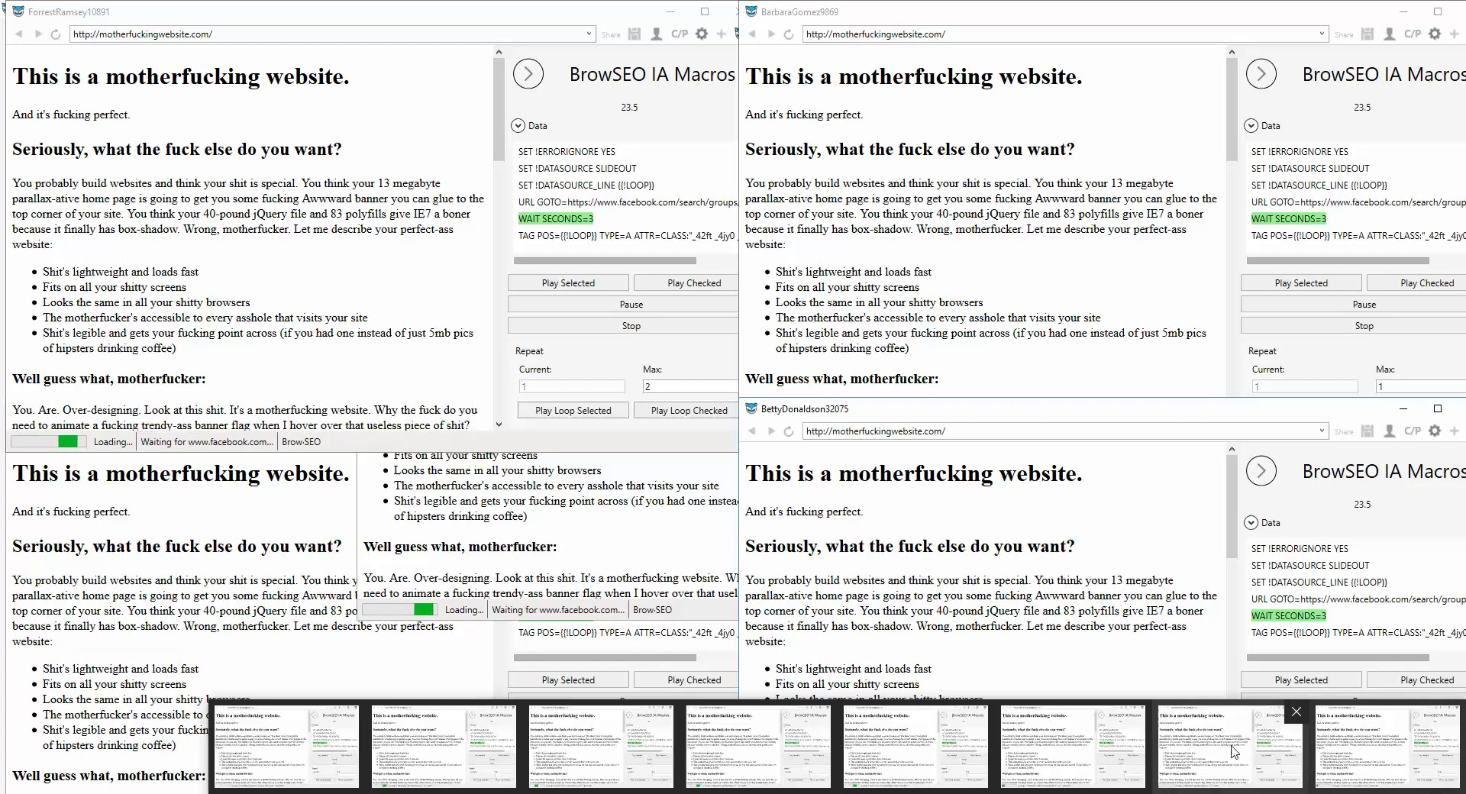
pyautogui.moveTo(710, 762)
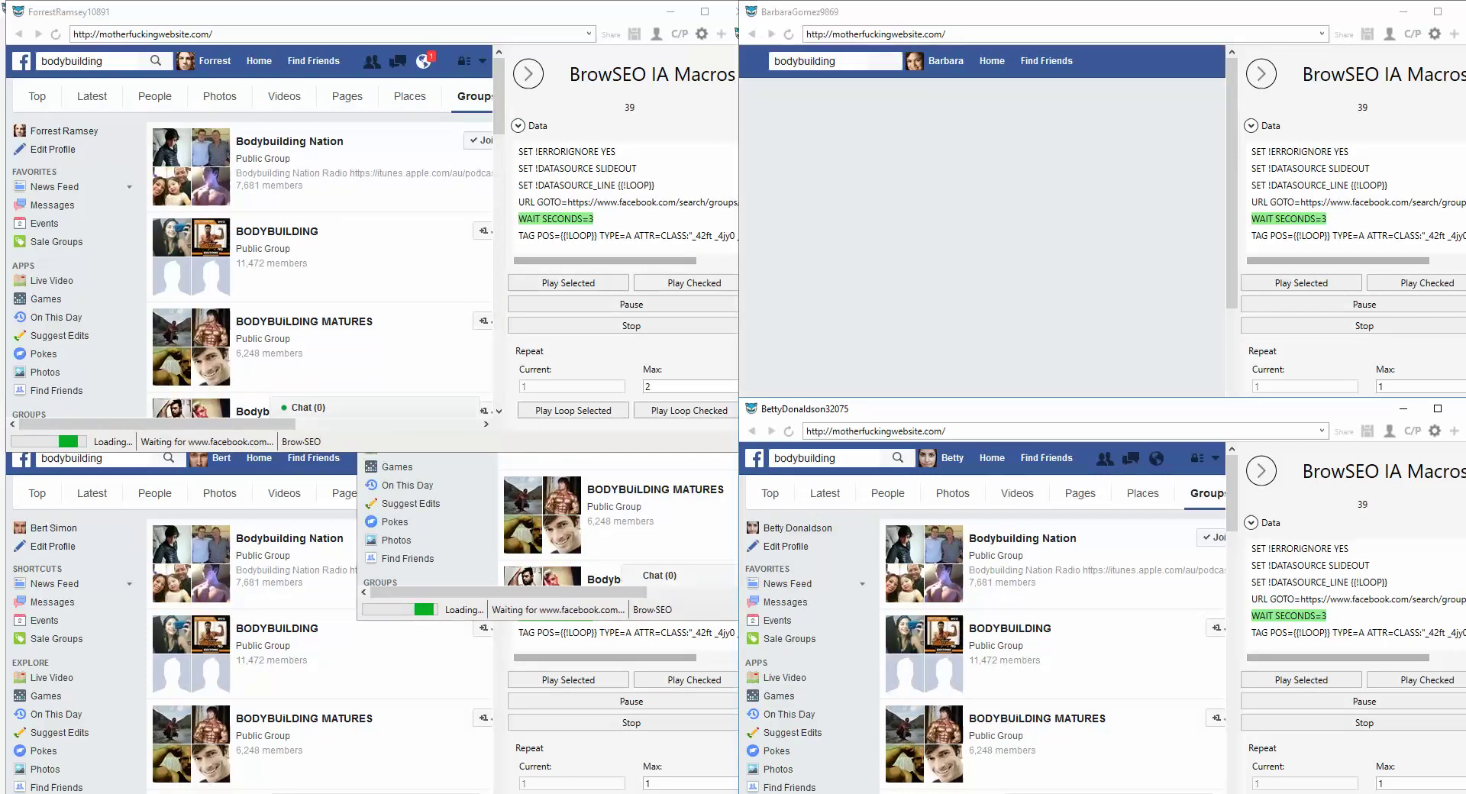
pyautogui.moveTo(1382, 744)
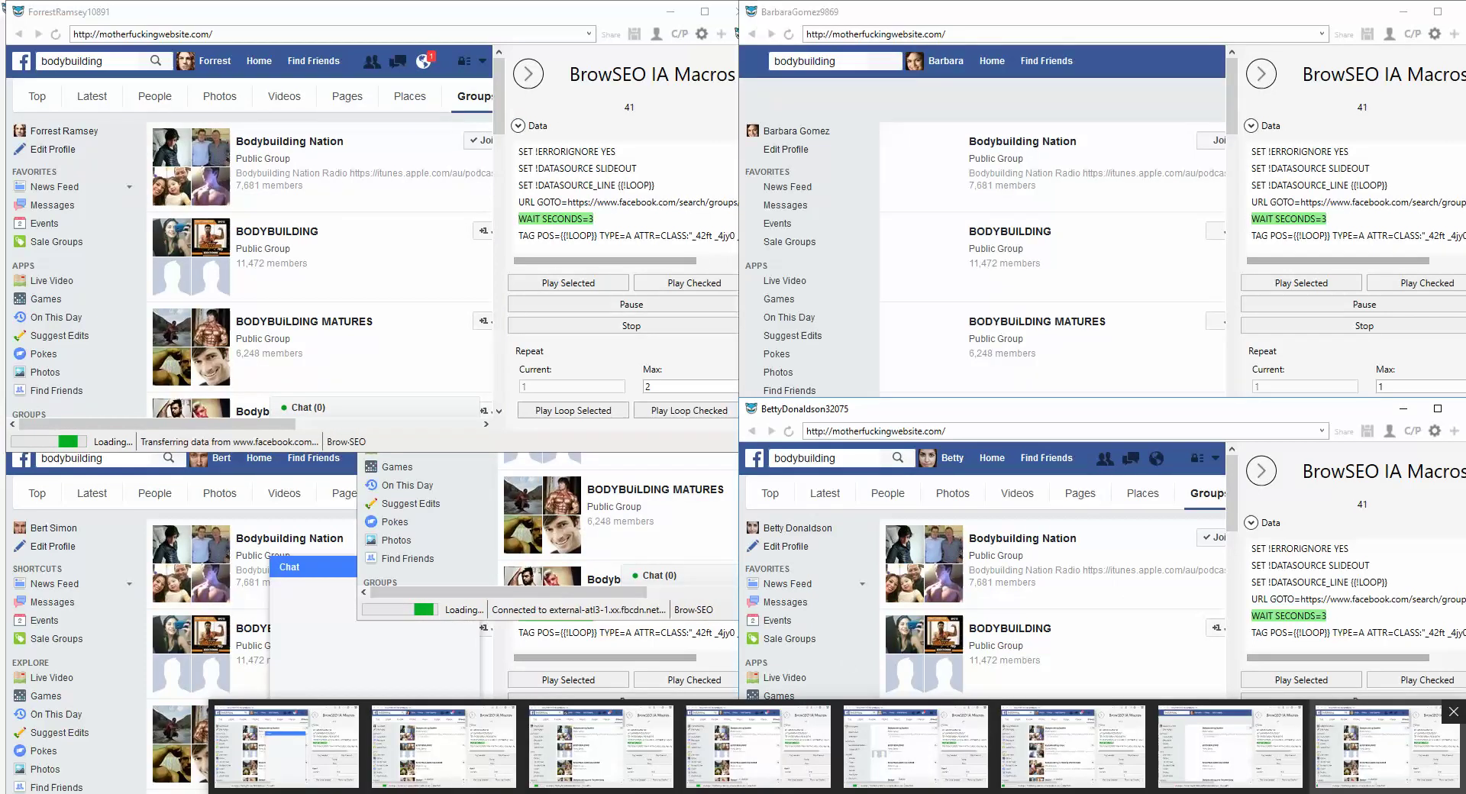